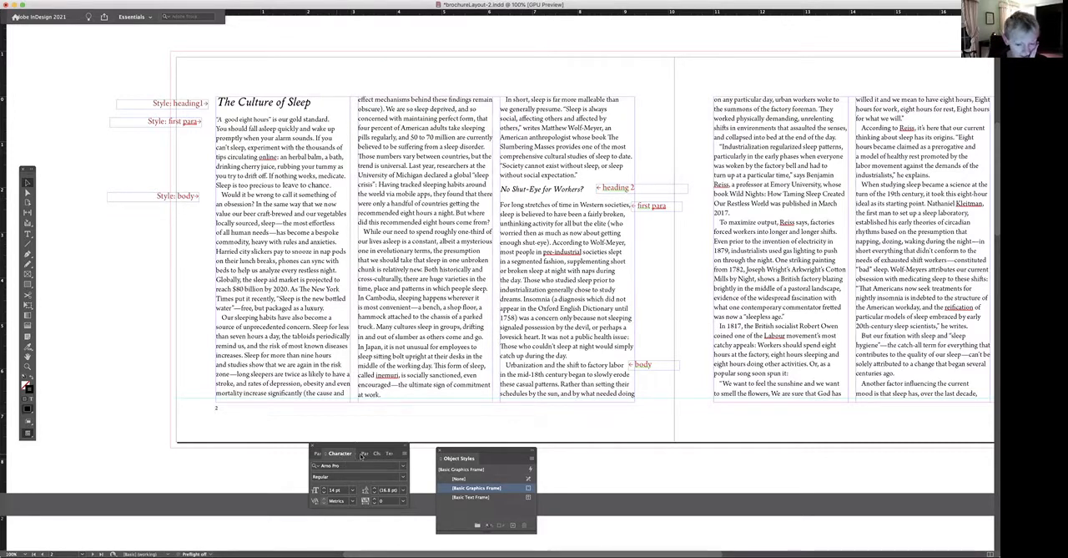
# Look through the document's paragraph and character styles and select the Heading 2 paragraph style.
pyautogui.click(364, 453)
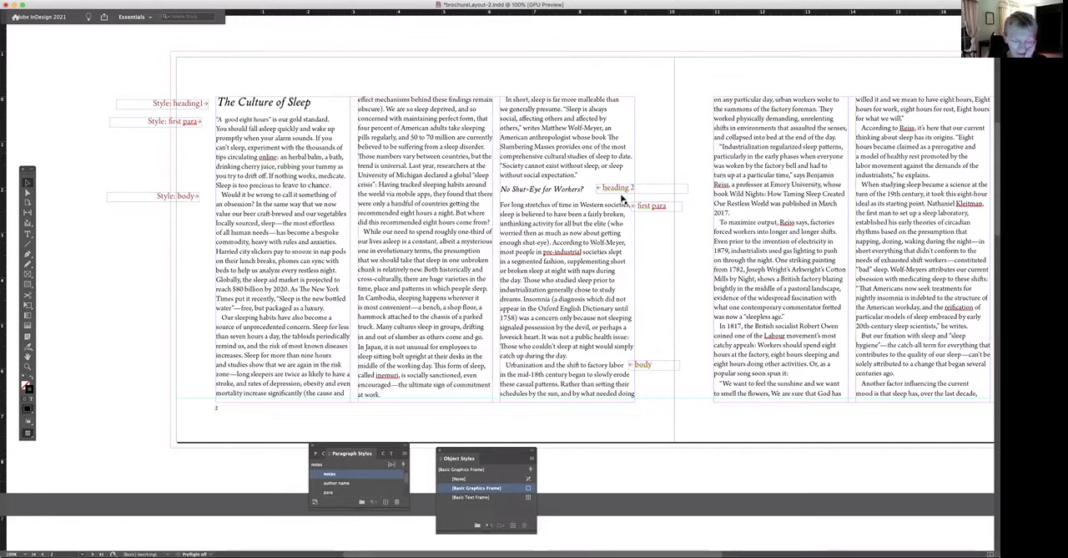
pyautogui.moveTo(323, 452); pyautogui.dragTo(424, 373)
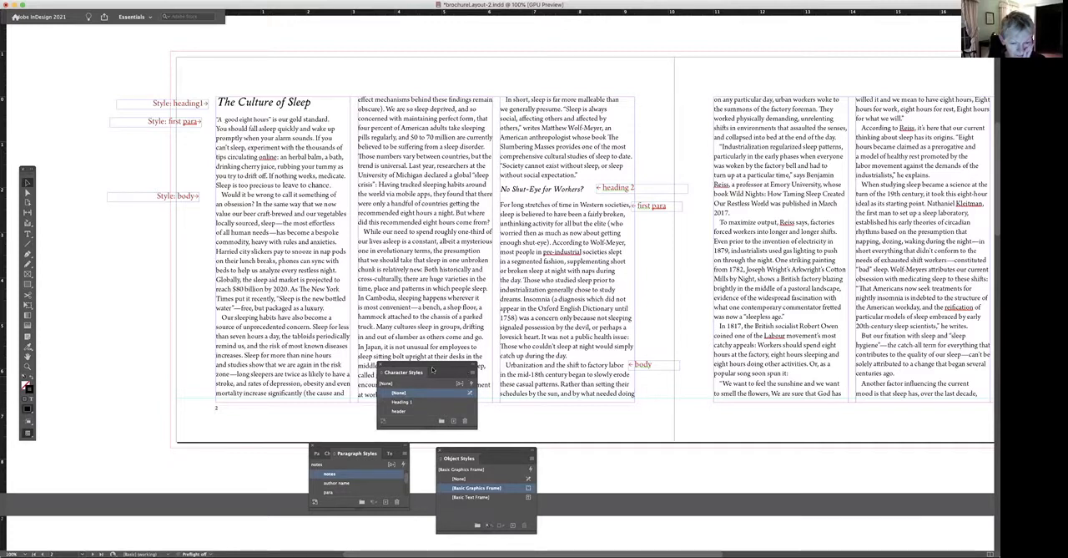
pyautogui.moveTo(389, 376); pyautogui.dragTo(356, 458)
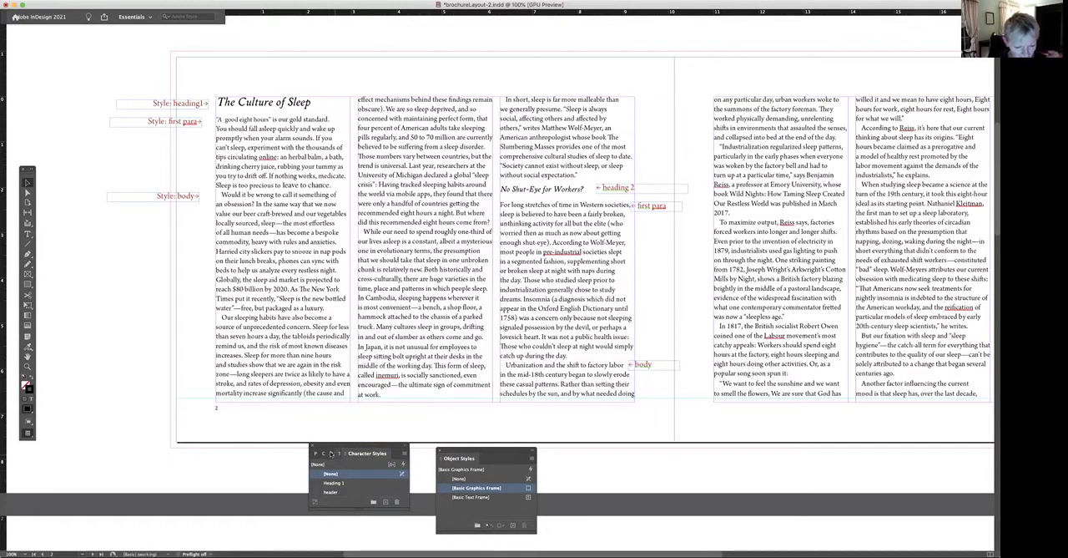
pyautogui.click(331, 453)
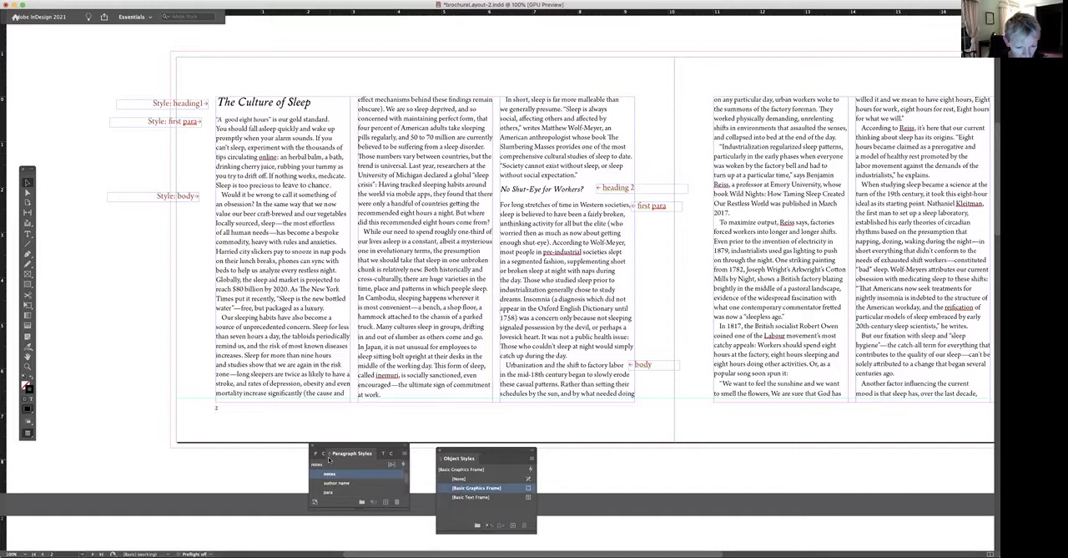
pyautogui.scroll(-2, 404, 482)
pyautogui.scroll(-1, 405, 489)
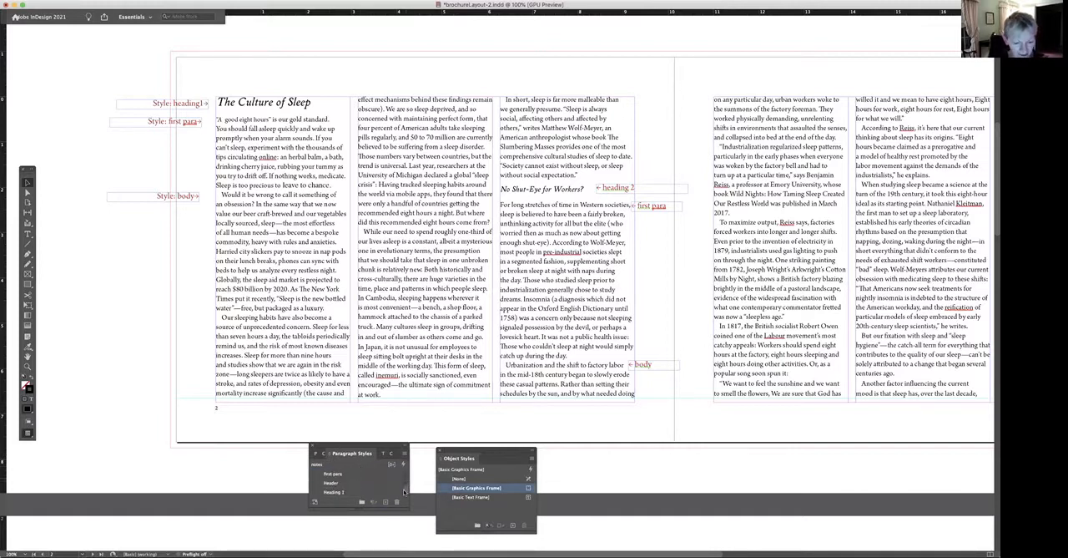
pyautogui.click(334, 473)
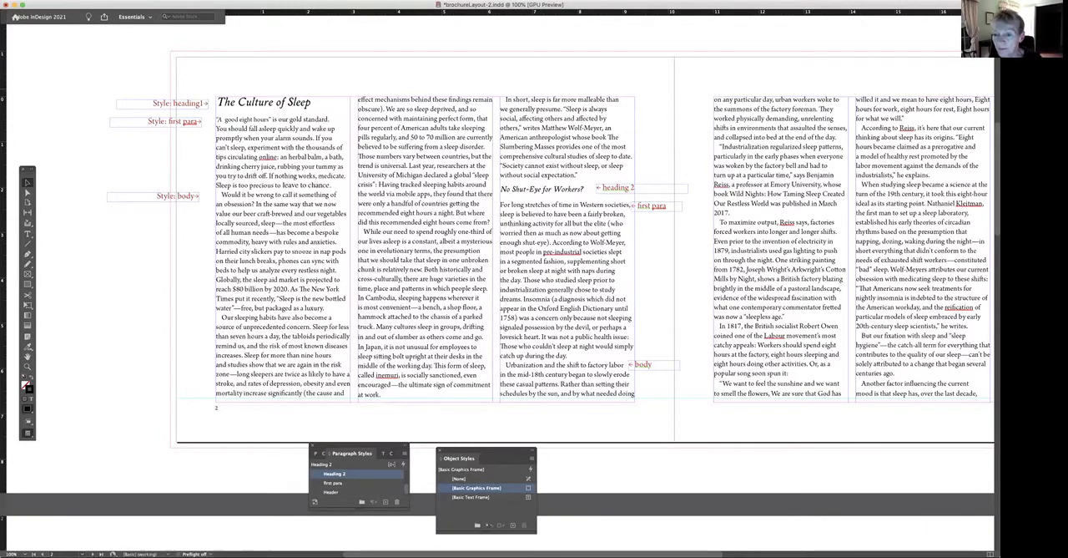
# Adjust the top and bottom edges of the third column's text frame on the right-hand page to the margins.
pyautogui.hscroll(2, 650, 212)
pyautogui.scroll(1, 651, 212)
pyautogui.hscroll(3, 500, 258)
pyautogui.scroll(-2, 501, 259)
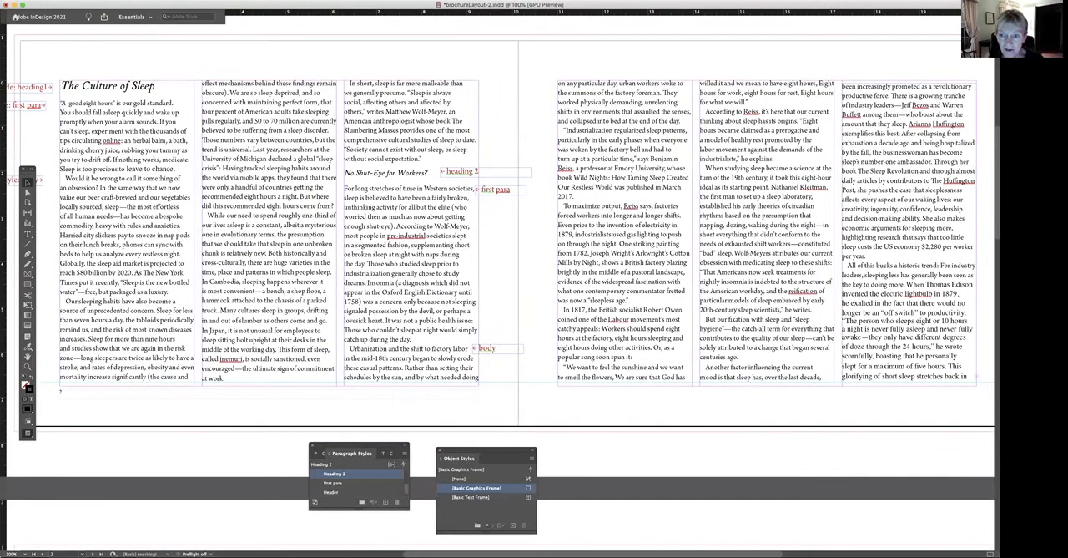
pyautogui.click(830, 112)
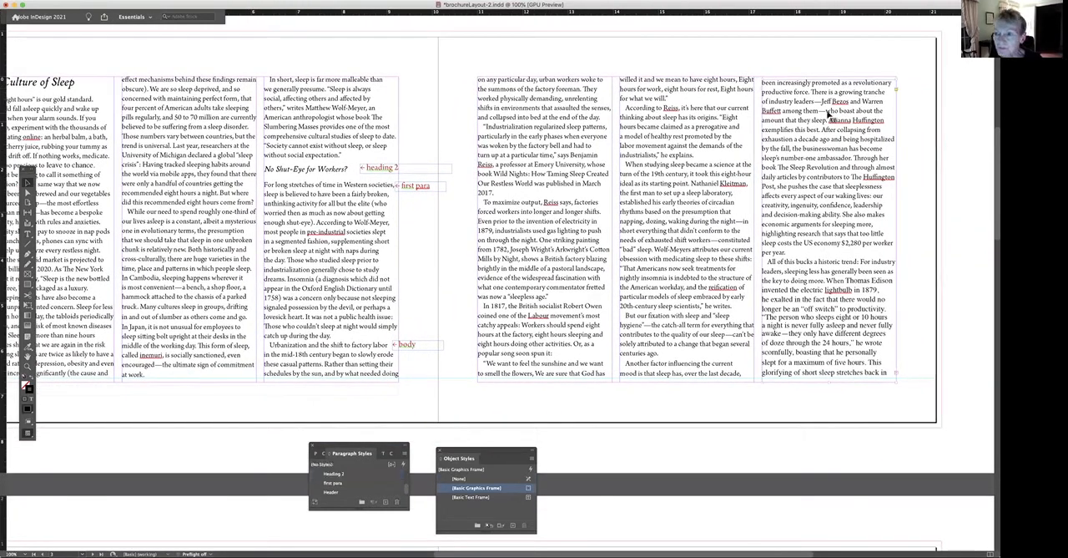
pyautogui.moveTo(829, 78); pyautogui.dragTo(832, 75)
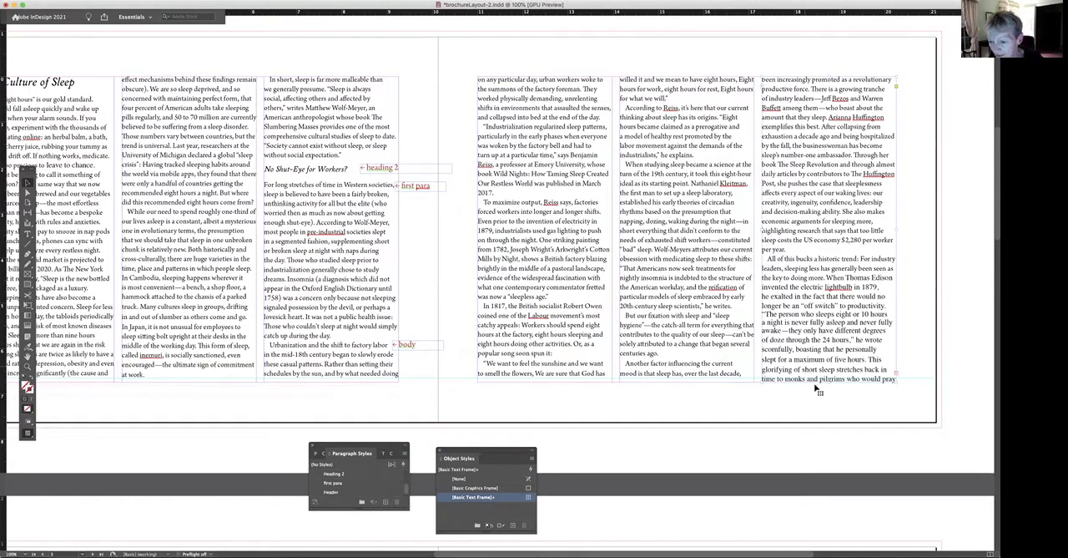
pyautogui.moveTo(829, 383); pyautogui.dragTo(828, 380)
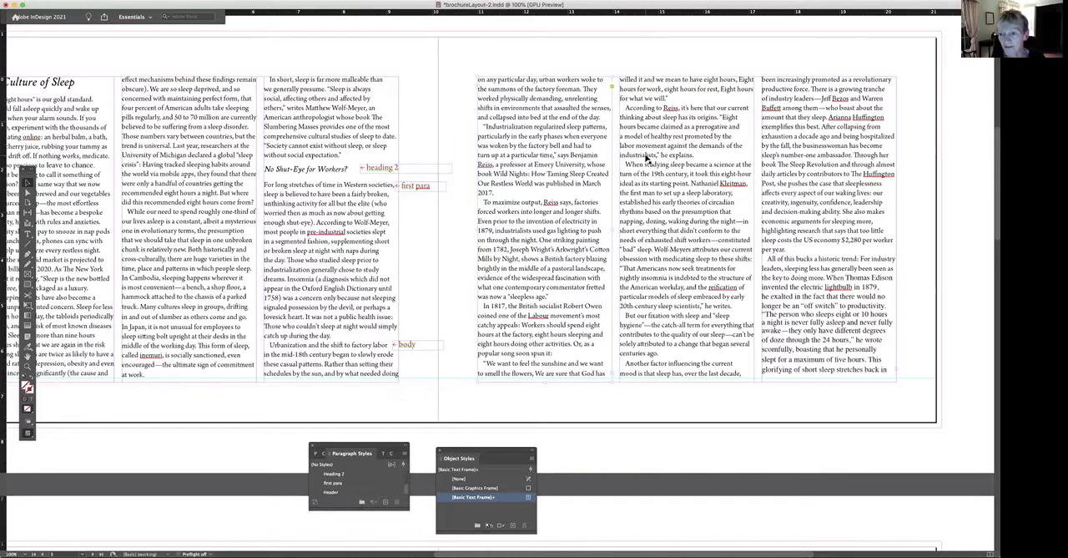
# Place sleeping on a bed.psd with no frame selected and move the image over the right-hand page's columns.
pyautogui.click(949, 201)
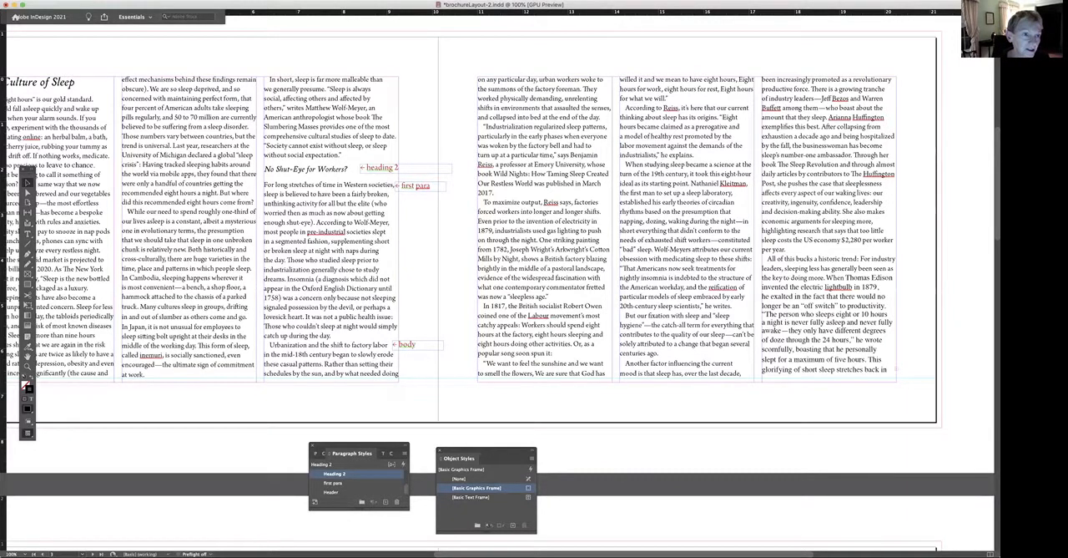
pyautogui.click(59, 1)
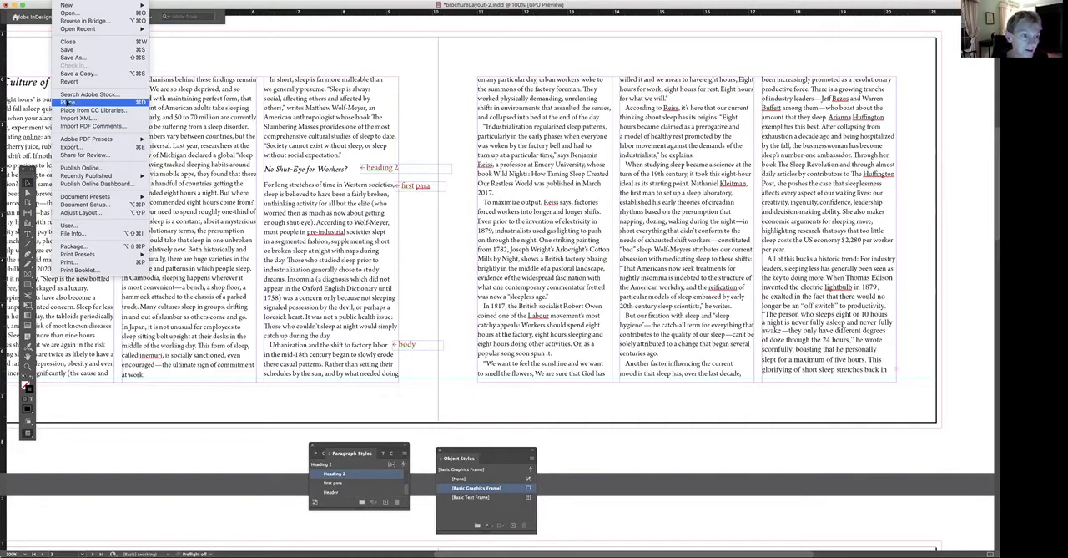
pyautogui.click(72, 102)
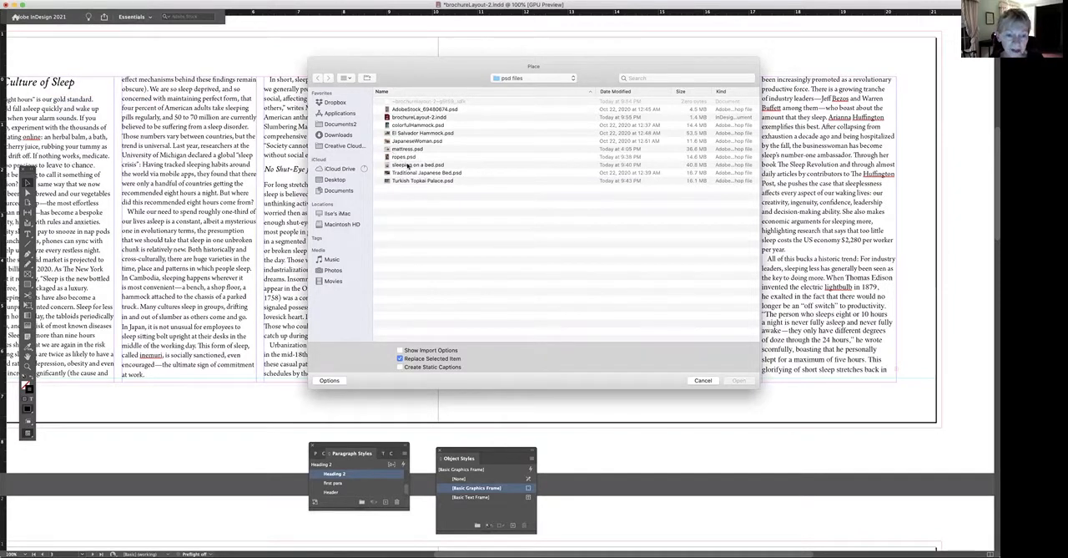
pyautogui.click(422, 164)
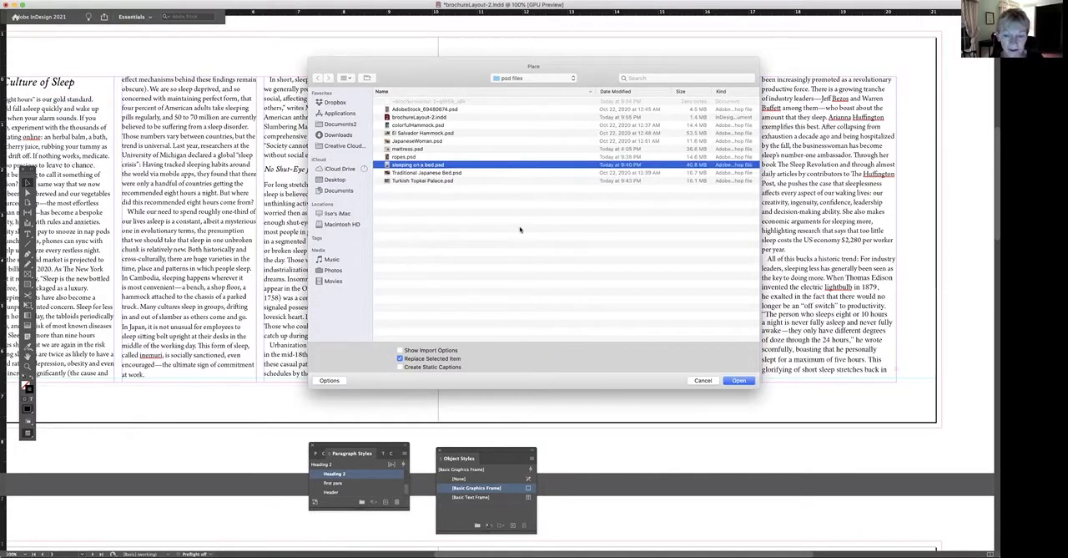
pyautogui.click(739, 381)
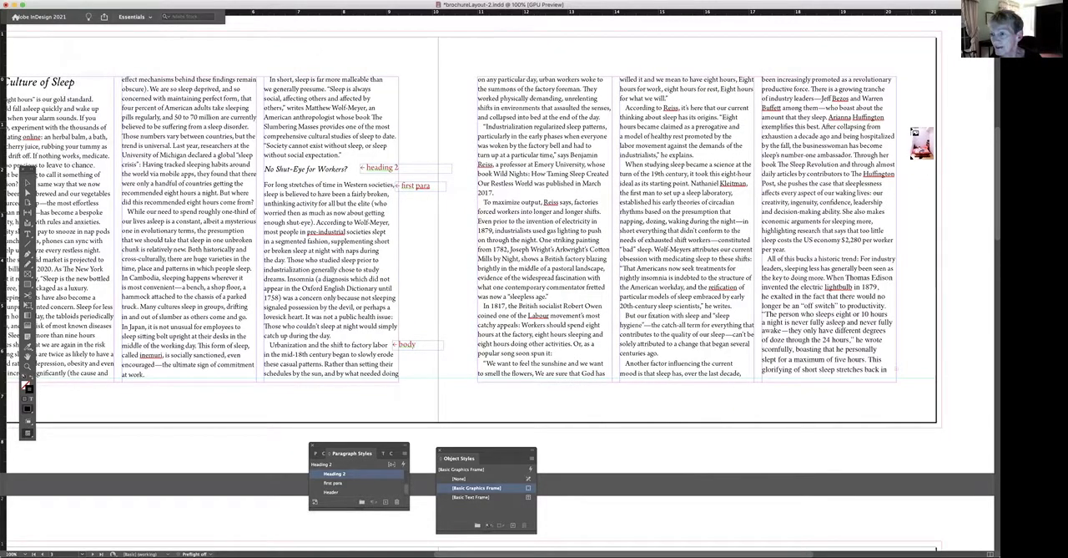
pyautogui.click(911, 126)
pyautogui.moveTo(964, 346); pyautogui.dragTo(647, 230)
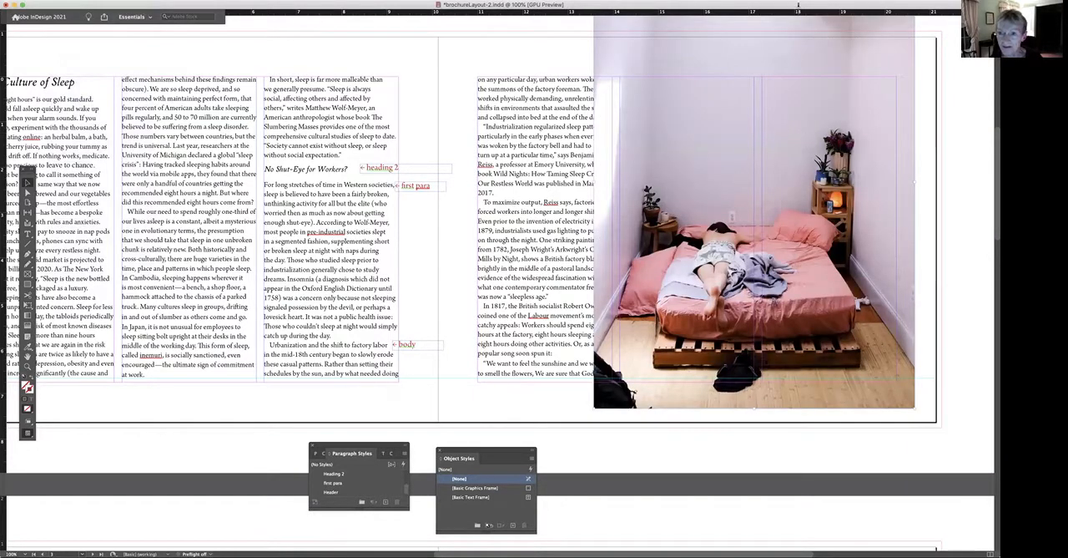
pyautogui.moveTo(800, 25); pyautogui.dragTo(802, 45)
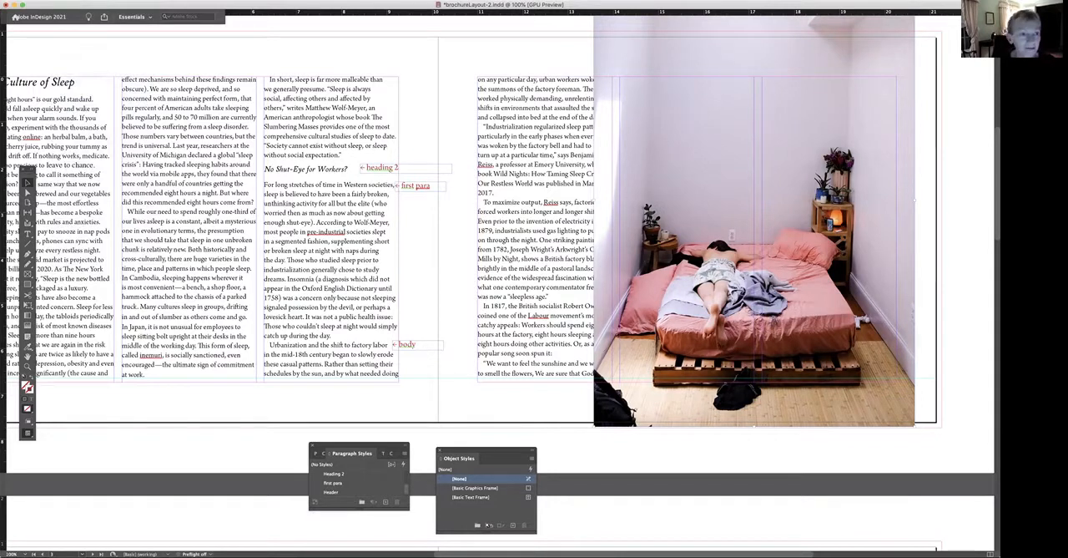
# Scale the bed image to 50% and move it to the top of the right-hand page's first column.
pyautogui.click(146, 1)
pyautogui.moveTo(155, 6)
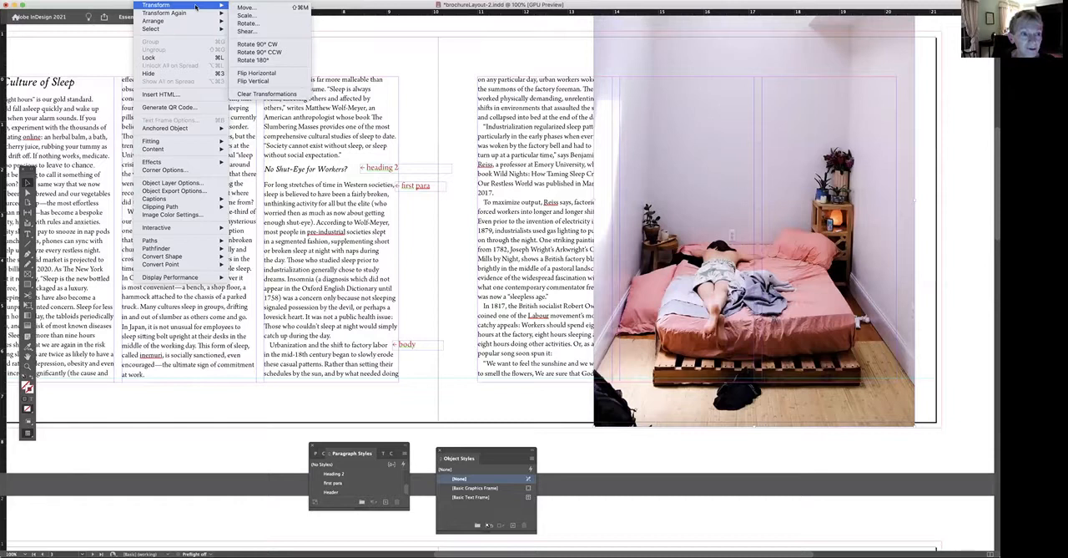
pyautogui.click(249, 16)
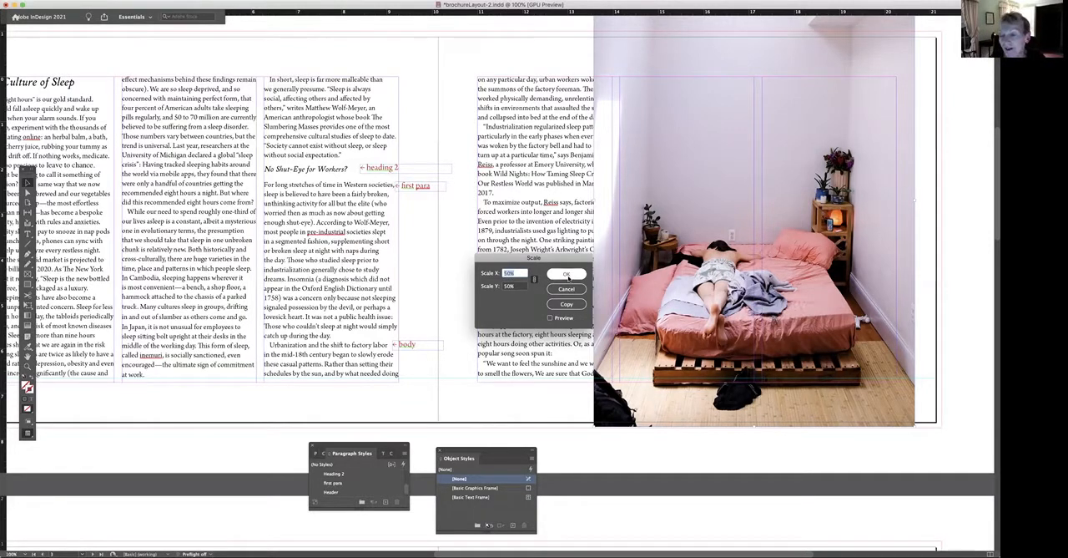
pyautogui.click(568, 276)
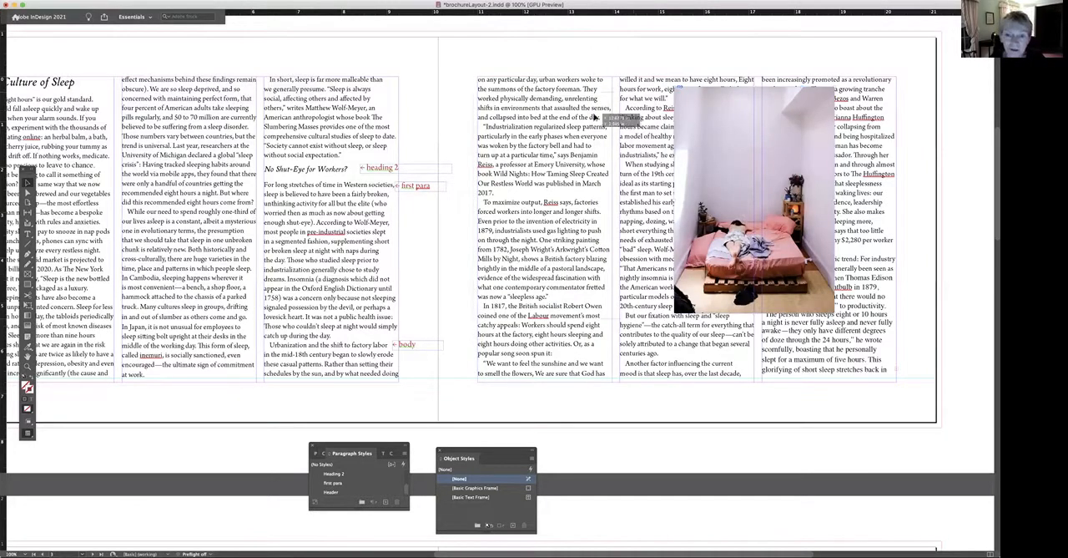
pyautogui.moveTo(578, 103); pyautogui.dragTo(580, 105)
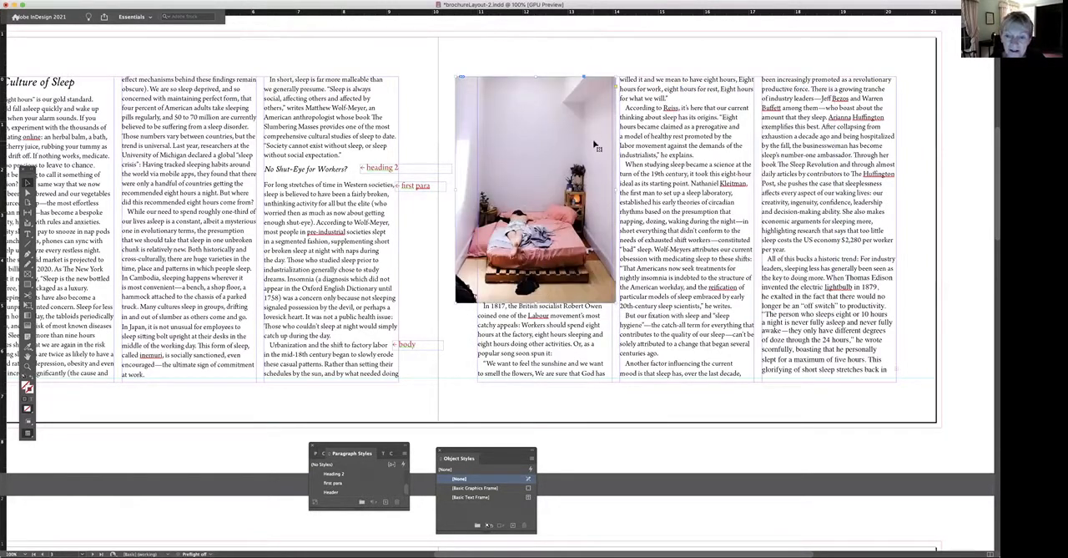
pyautogui.moveTo(594, 145); pyautogui.dragTo(597, 146)
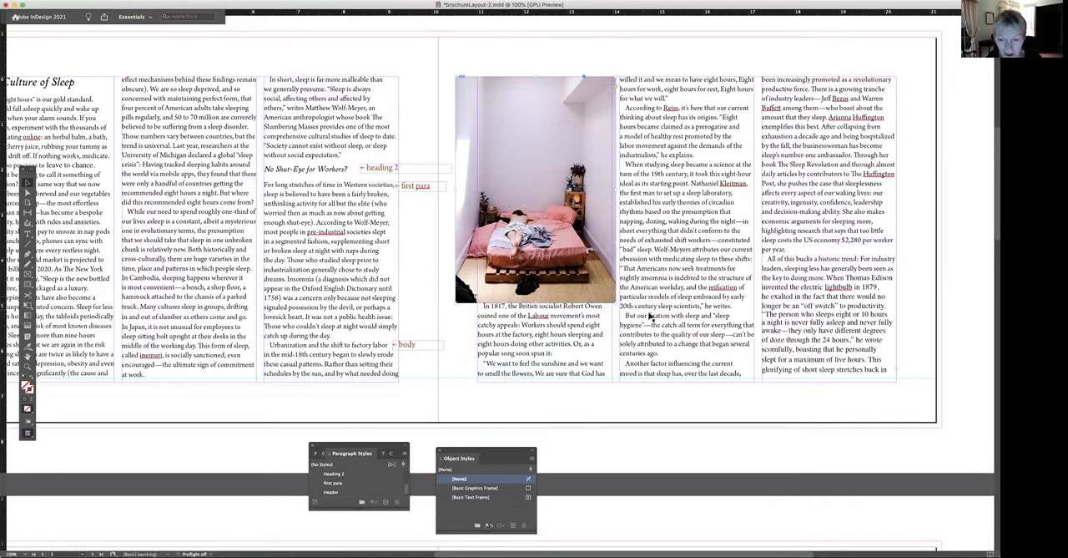
# Crop the bed image's frame at the left, right and bottom so it is about as wide as the first column.
pyautogui.moveTo(453, 303); pyautogui.dragTo(484, 295)
pyautogui.press('super+z')
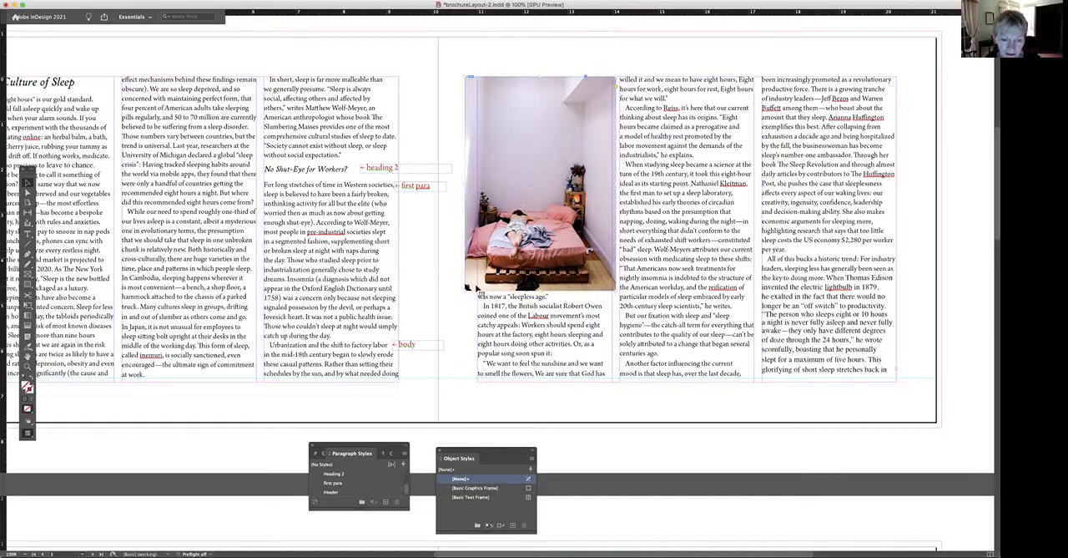
pyautogui.moveTo(466, 290); pyautogui.dragTo(469, 288)
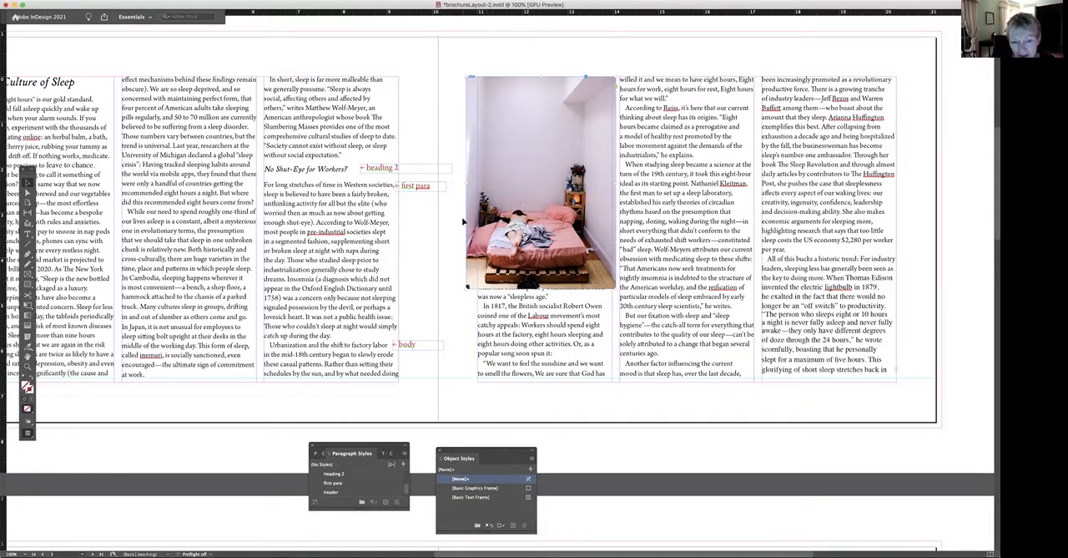
pyautogui.moveTo(466, 182); pyautogui.dragTo(474, 182)
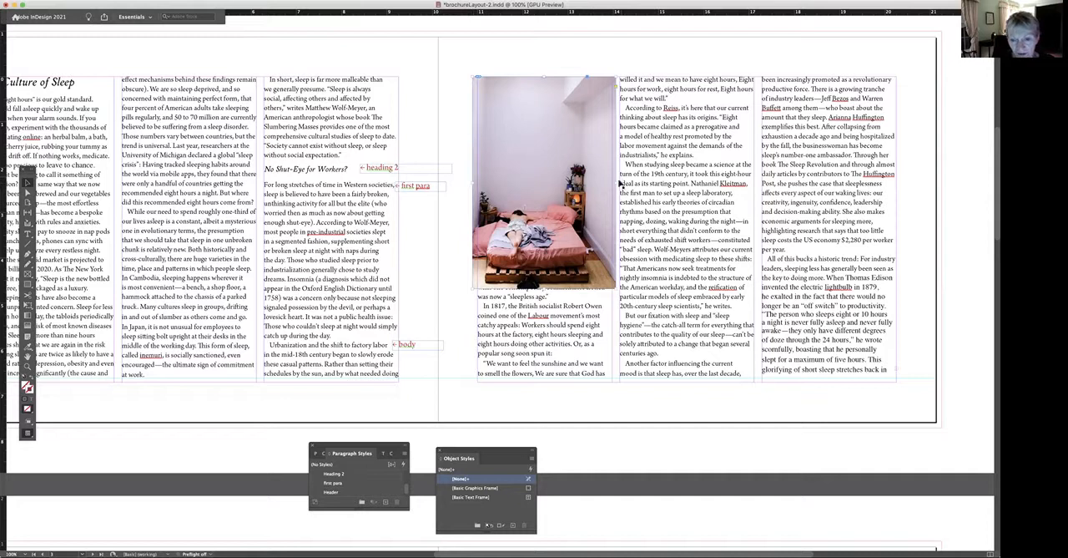
pyautogui.moveTo(614, 182); pyautogui.dragTo(611, 182)
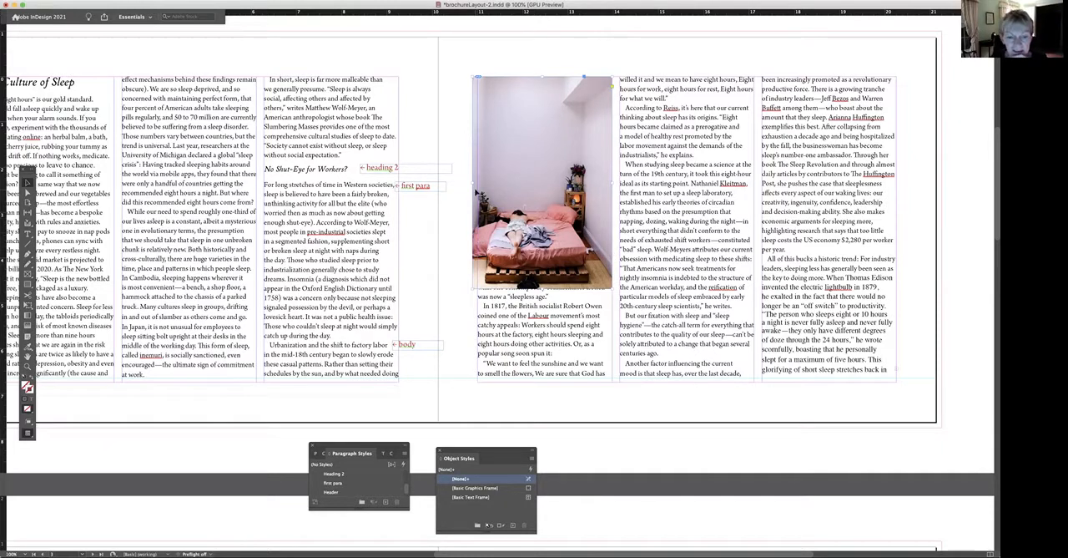
pyautogui.moveTo(613, 181); pyautogui.dragTo(608, 182)
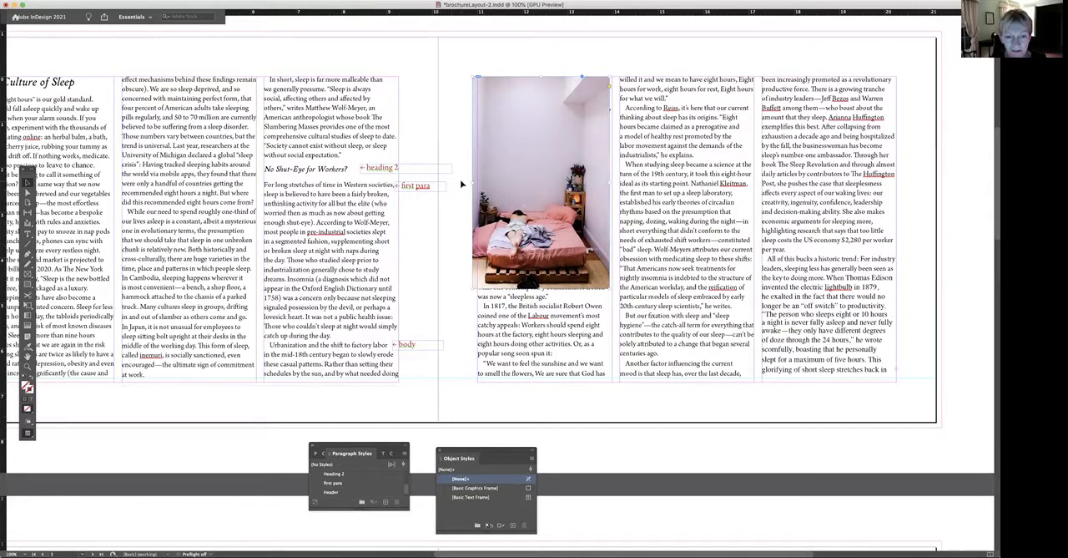
pyautogui.moveTo(472, 182); pyautogui.dragTo(475, 182)
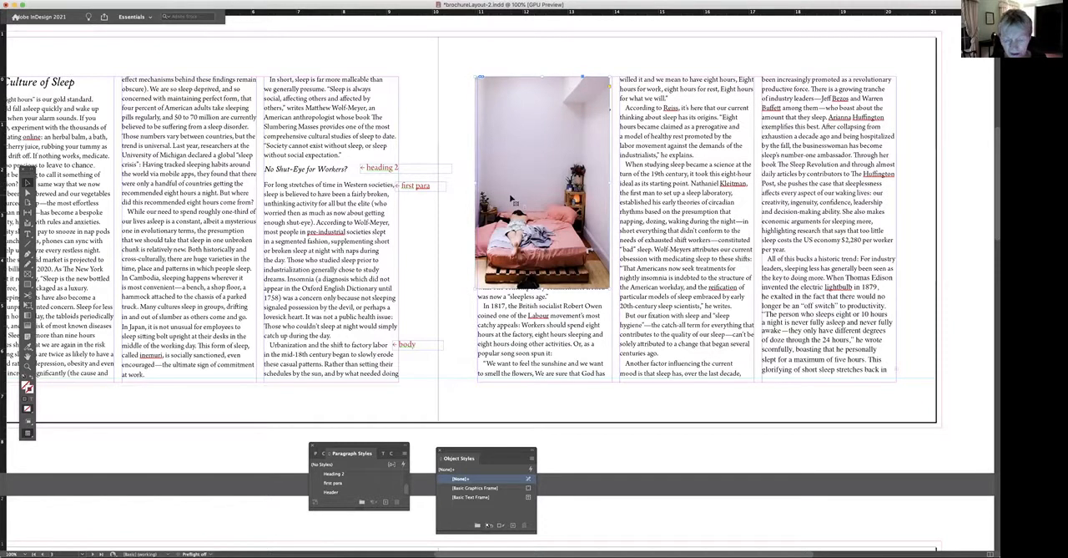
# Nudge the cropped bed image to the right until it lines up with the first column's edges.
pyautogui.press('Right')
pyautogui.press('Right')
pyautogui.press('Right')
pyautogui.press('Right')
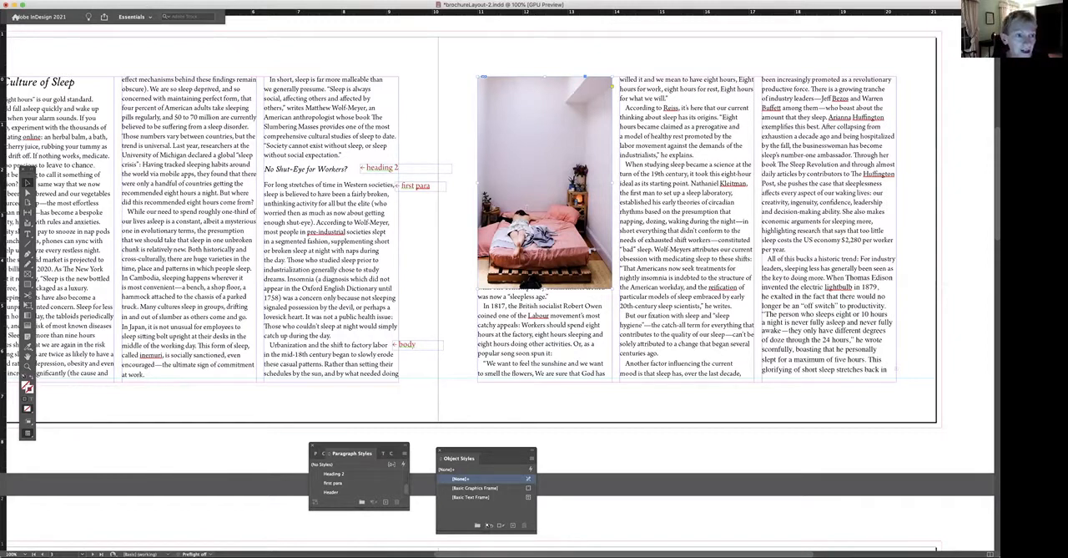
# Redisplay the object styles list and position it on the page beside the bed image.
pyautogui.click(144, 1)
pyautogui.click(217, 1)
pyautogui.click(217, 1)
pyautogui.moveTo(242, 178)
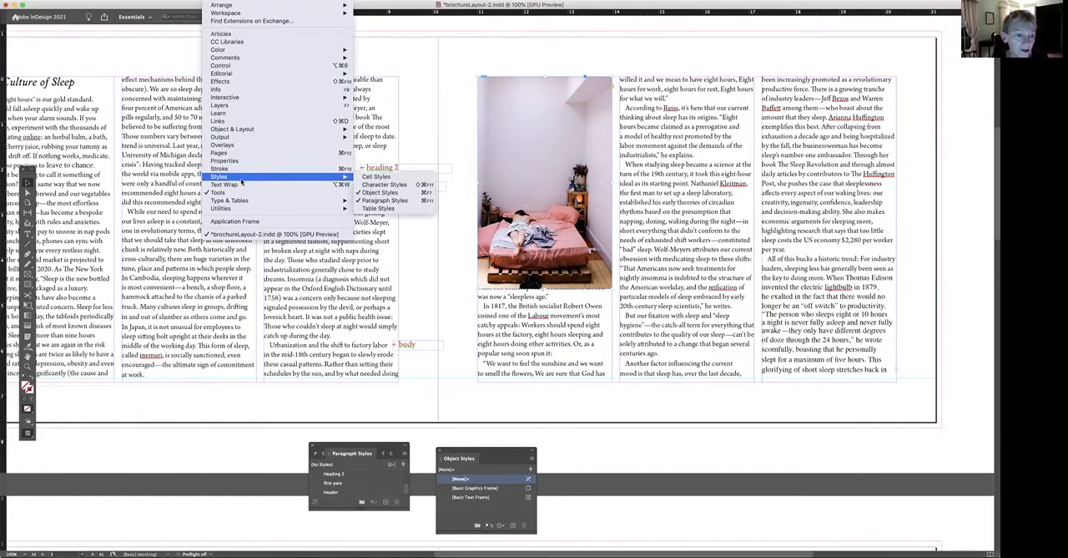
pyautogui.click(380, 193)
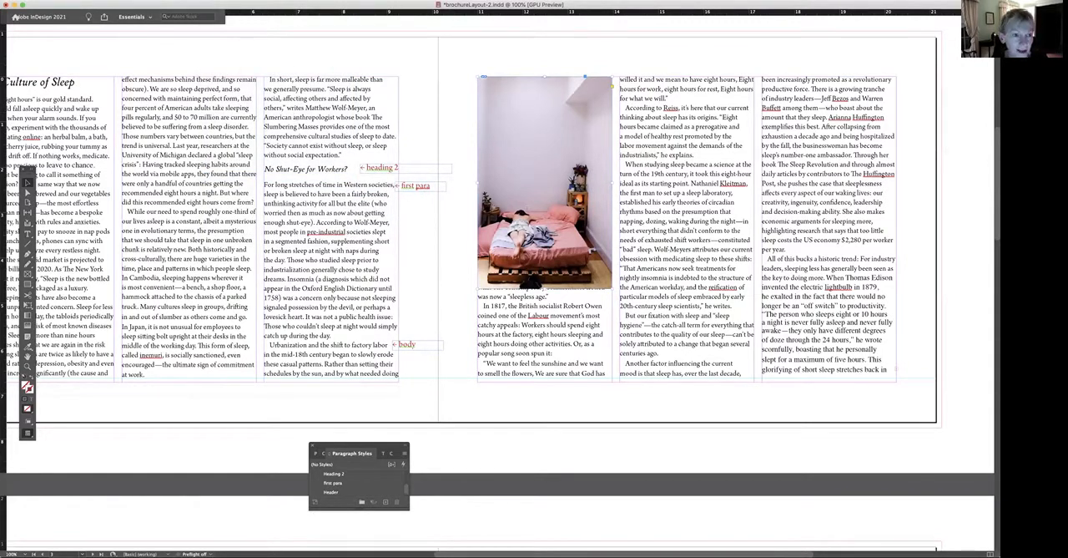
pyautogui.click(217, 1)
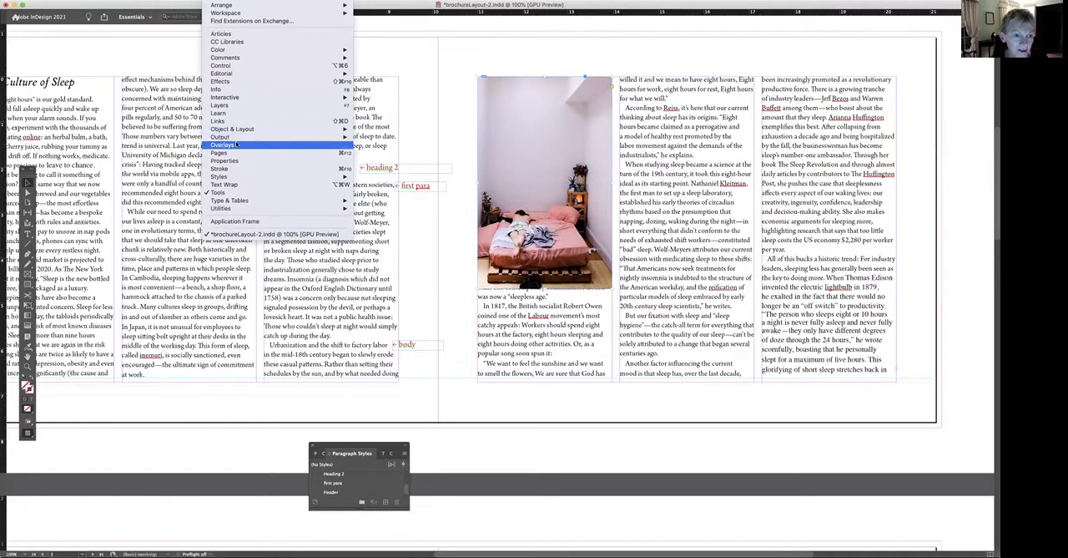
pyautogui.moveTo(233, 178)
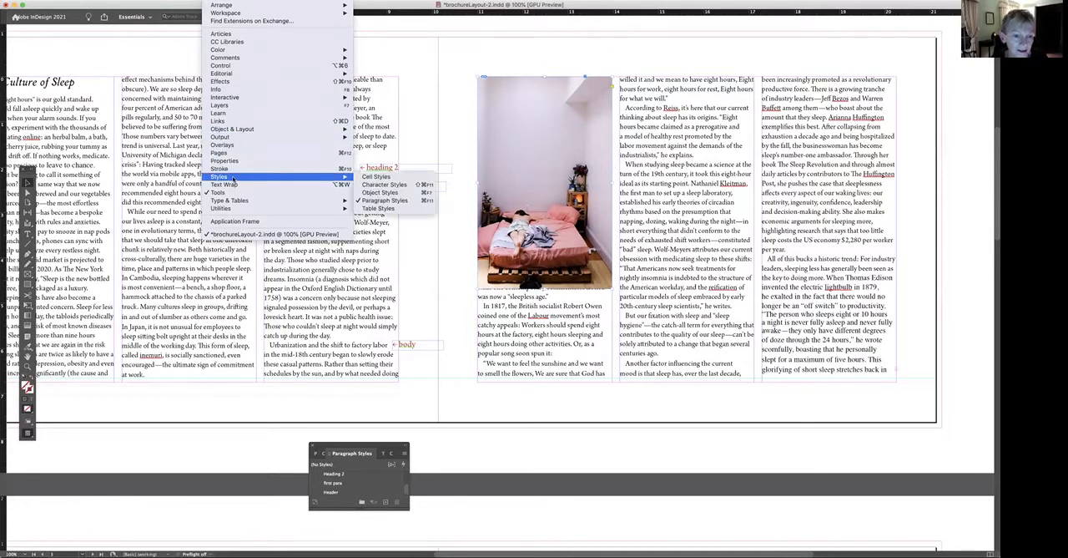
pyautogui.click(383, 192)
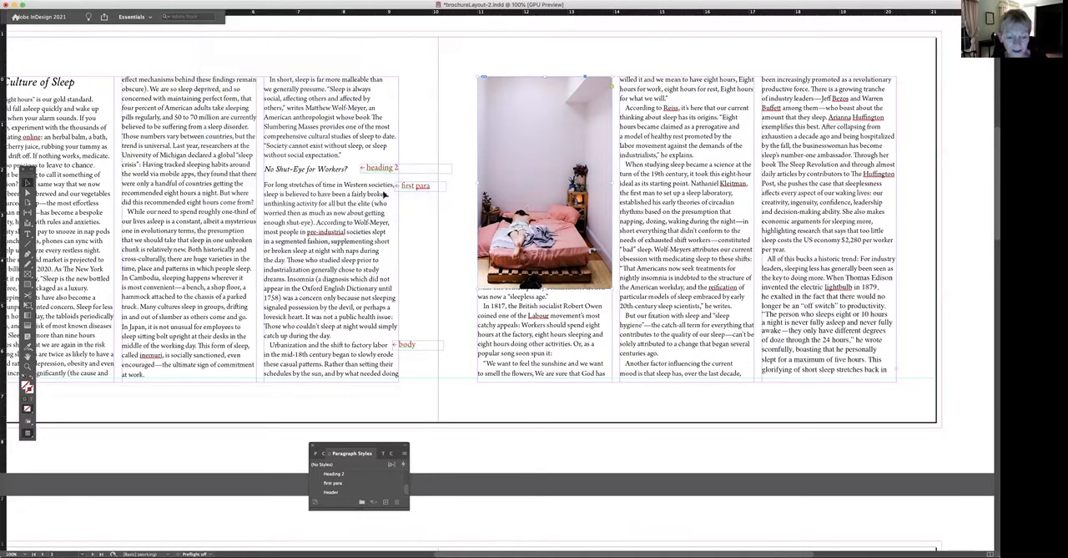
pyautogui.moveTo(370, 264); pyautogui.dragTo(377, 222)
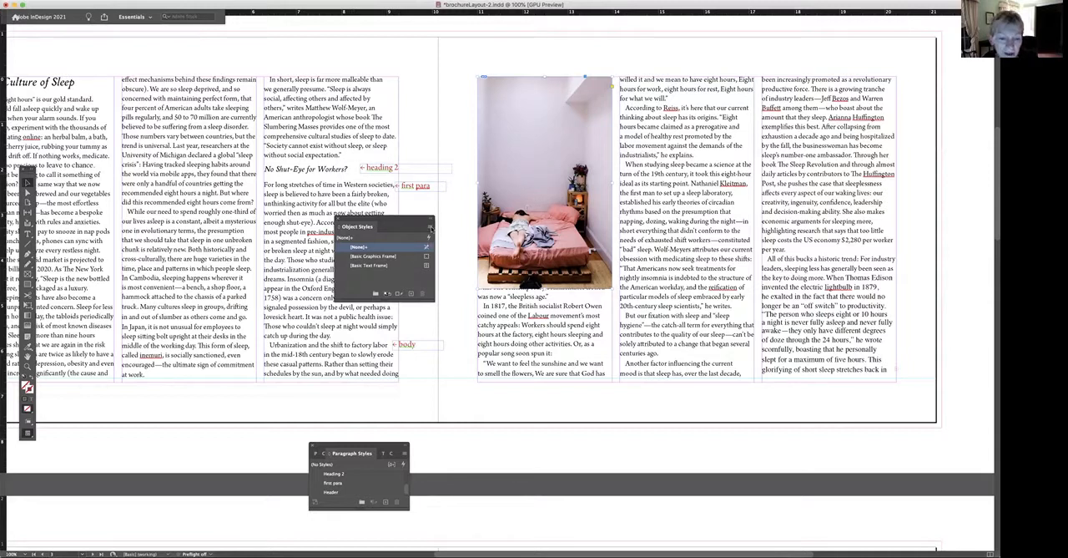
# Create a new object style for the bed image and name it image.
pyautogui.click(430, 227)
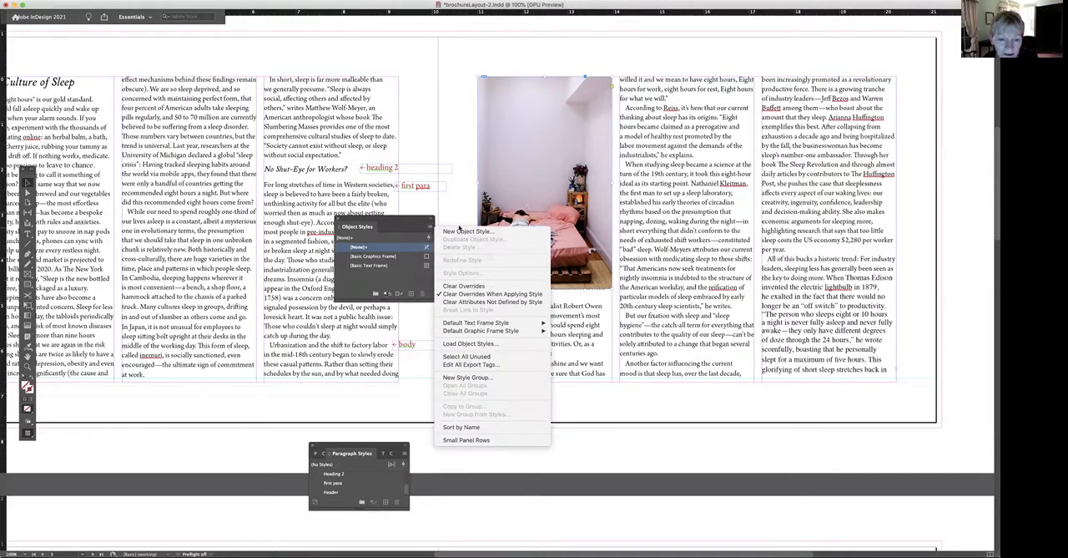
pyautogui.click(462, 232)
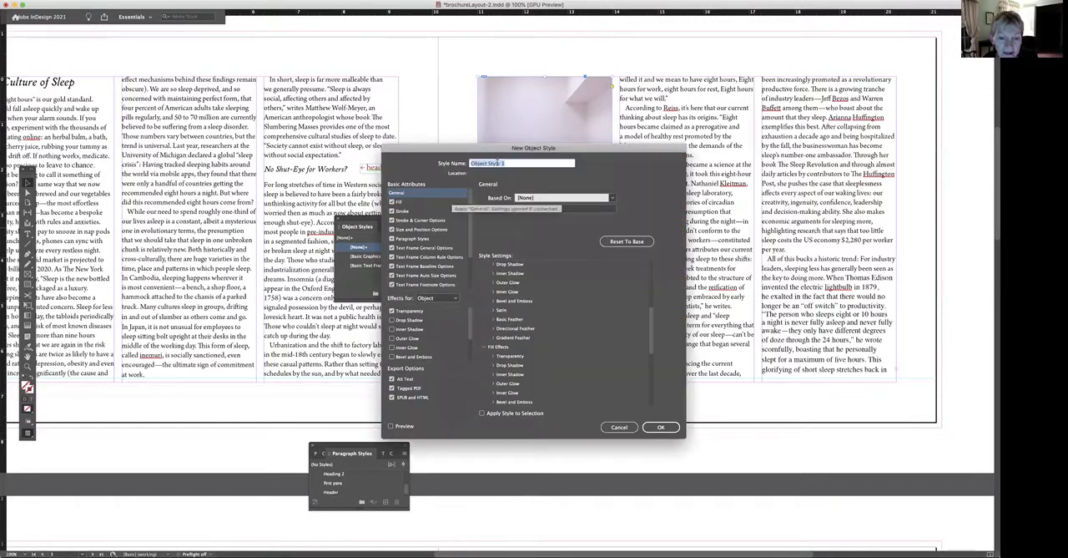
pyautogui.click(509, 164)
pyautogui.moveTo(507, 164); pyautogui.dragTo(468, 167)
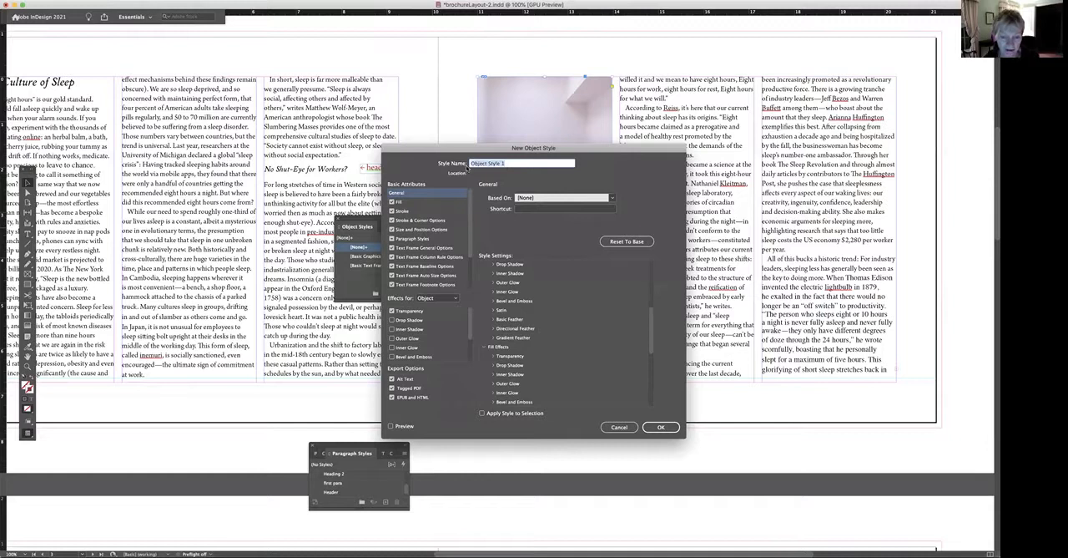
pyautogui.write('image')
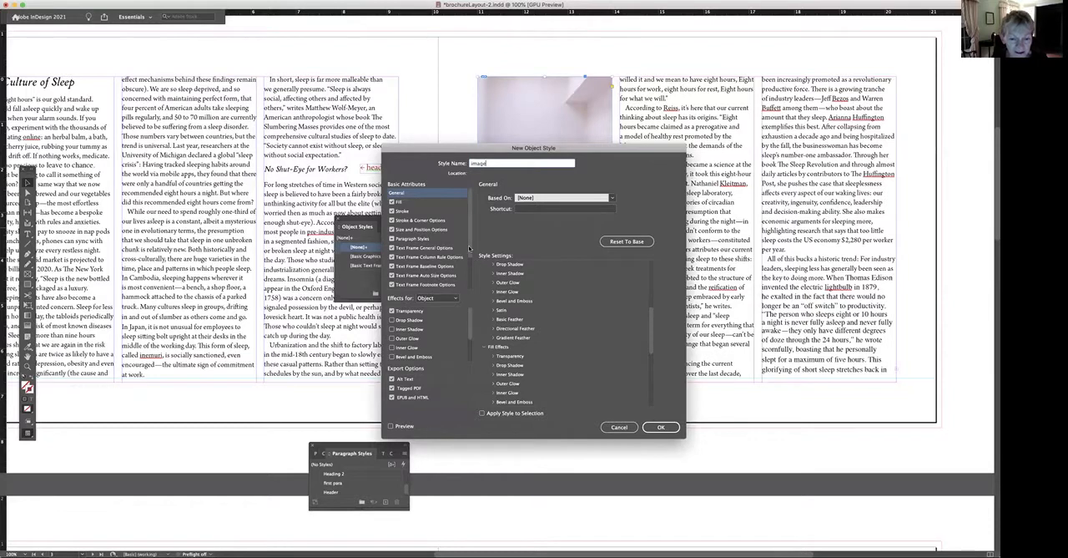
# Set the image style's text wrap to wrap around the bounding box.
pyautogui.scroll(-1, 470, 249)
pyautogui.moveTo(470, 255); pyautogui.dragTo(467, 276)
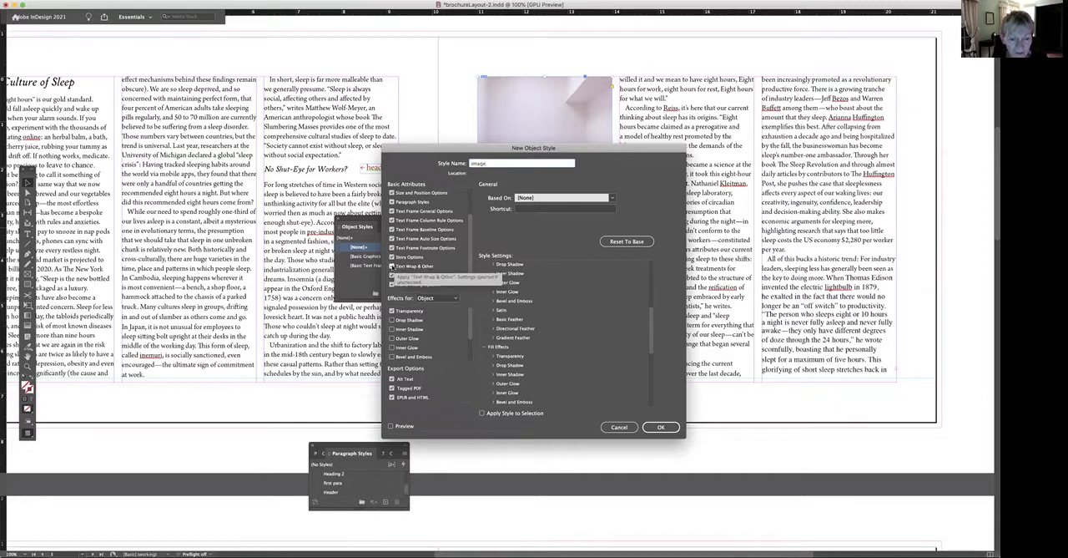
pyautogui.click(392, 267)
pyautogui.click(393, 267)
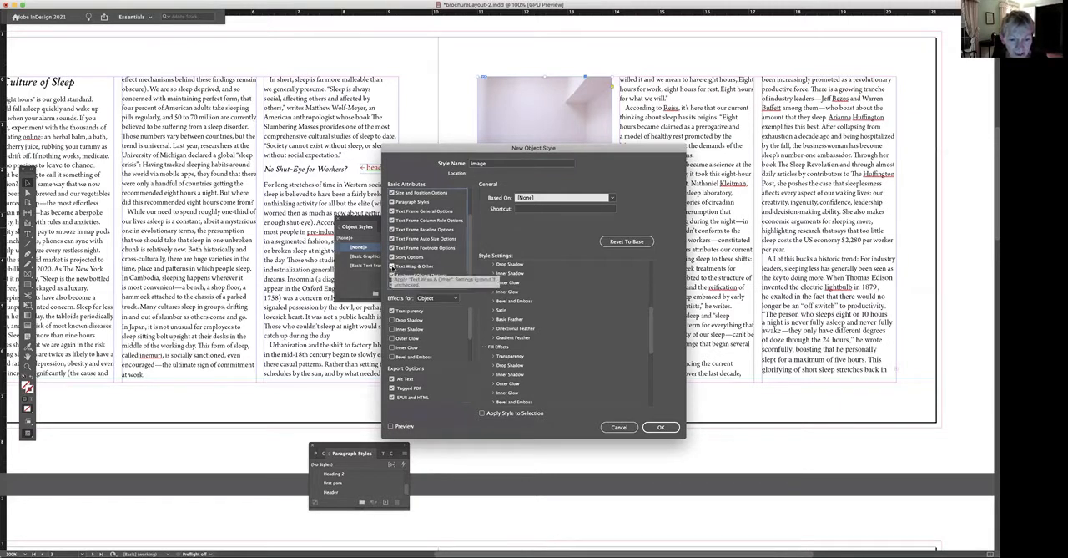
pyautogui.click(410, 267)
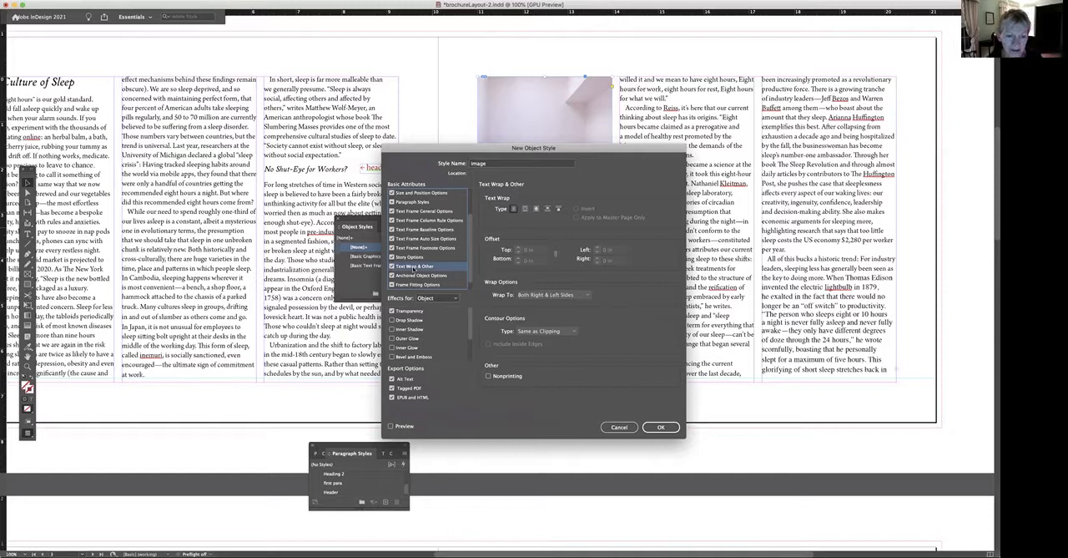
pyautogui.click(524, 211)
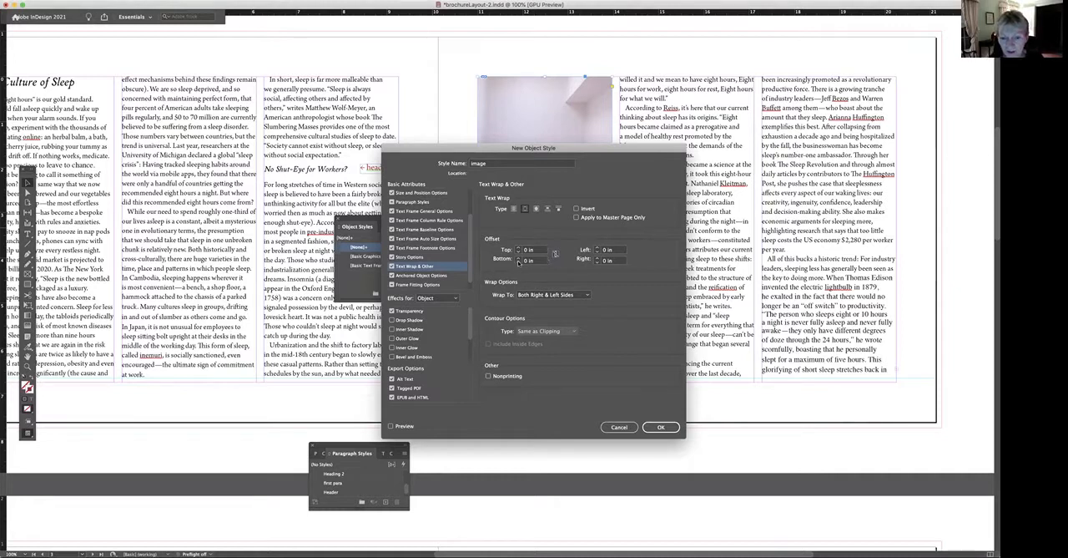
# Give the style's text wrap a bottom offset of 0.125 in and wrap to Side Towards Spine.
pyautogui.click(518, 259)
pyautogui.moveTo(596, 154); pyautogui.dragTo(857, 117)
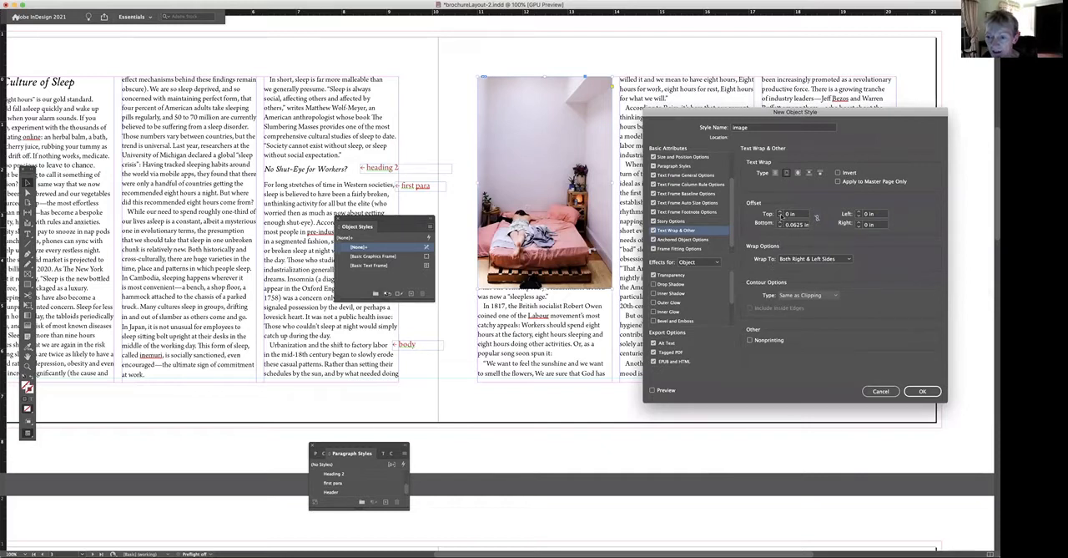
pyautogui.click(780, 222)
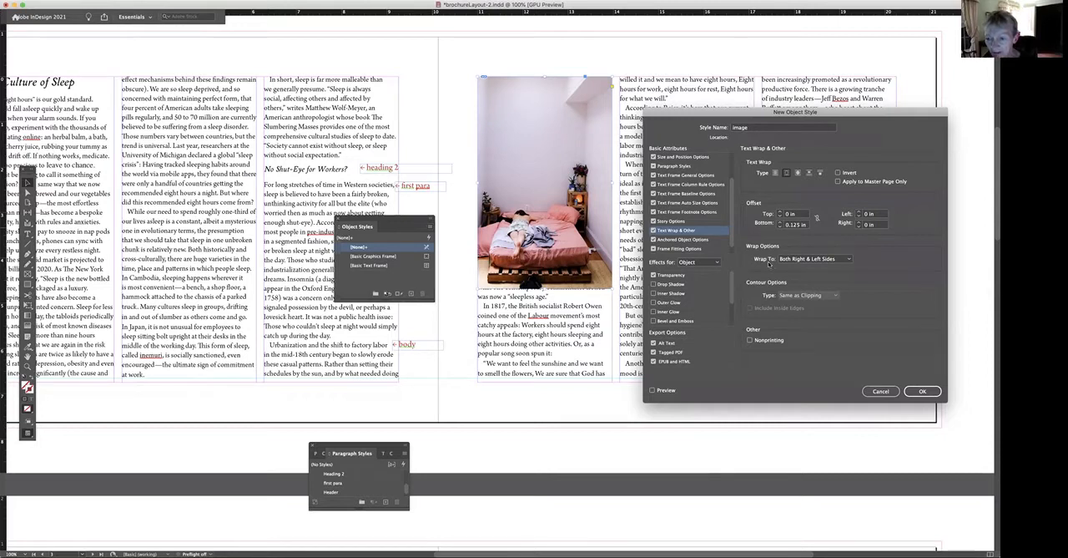
pyautogui.click(850, 260)
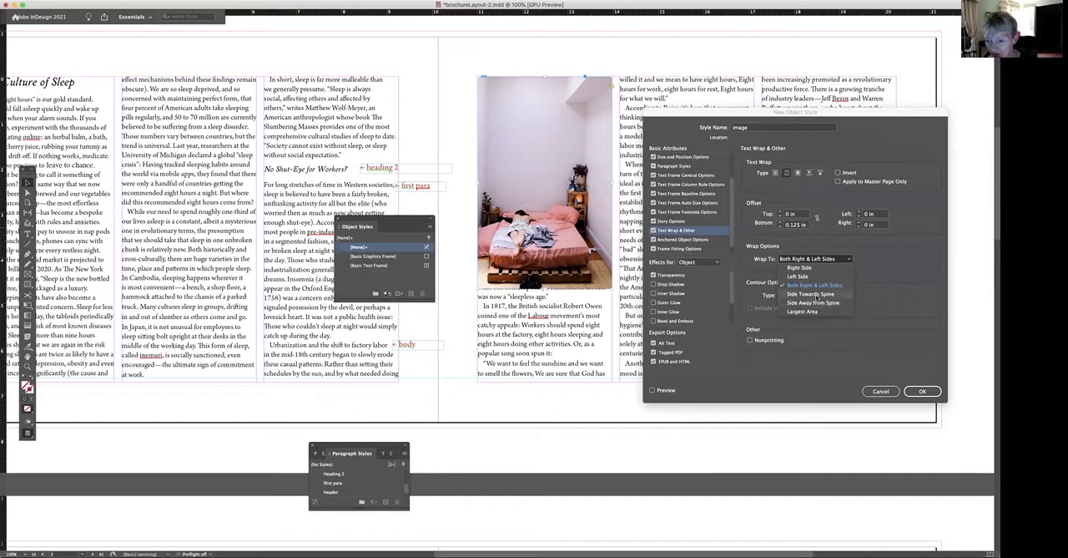
pyautogui.click(814, 294)
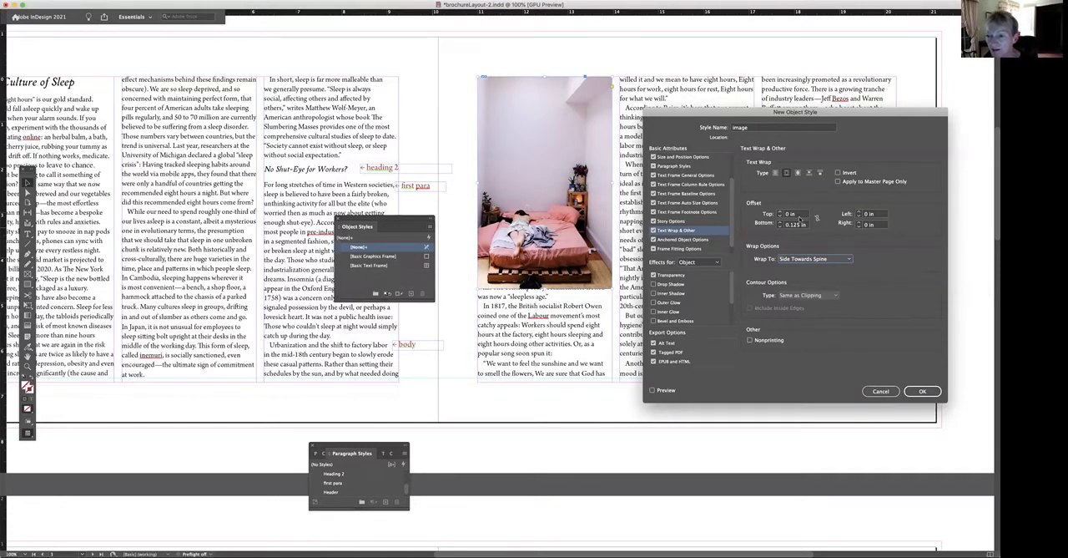
# Add a drop shadow to the image style with Soft Light blending and a size of 0.0625 in.
pyautogui.click(654, 284)
pyautogui.click(654, 284)
pyautogui.click(678, 284)
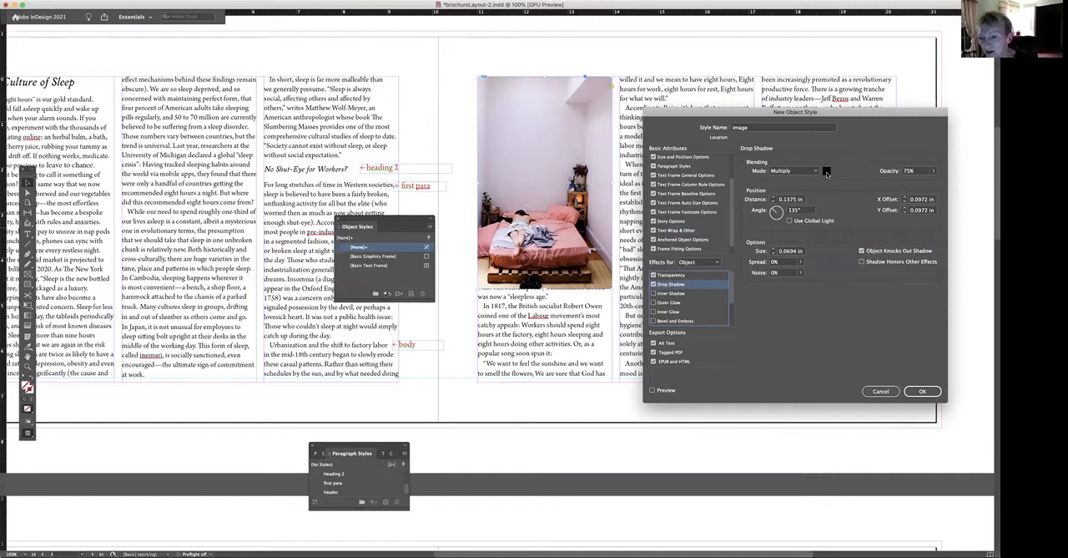
pyautogui.click(816, 171)
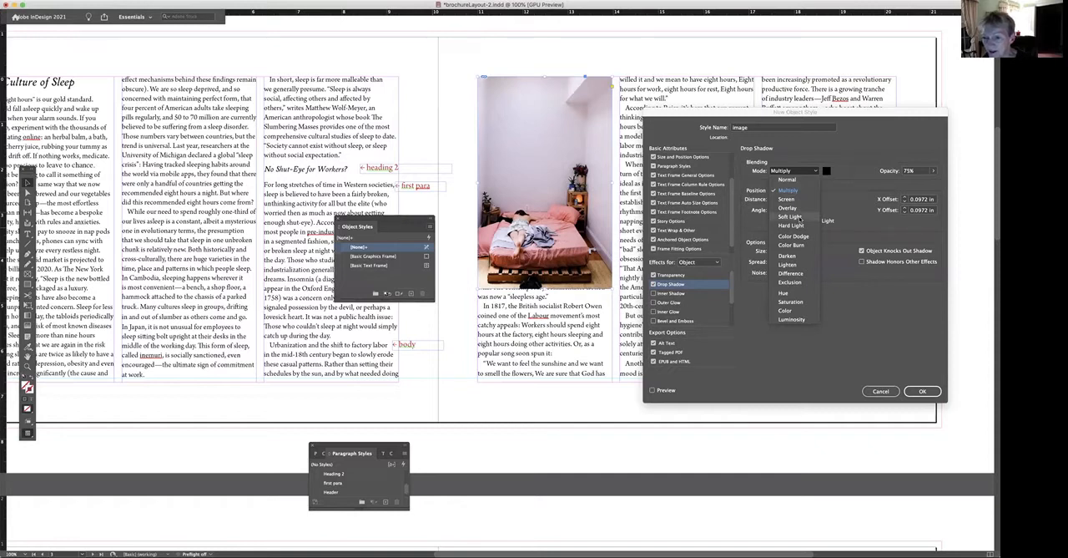
pyautogui.click(801, 218)
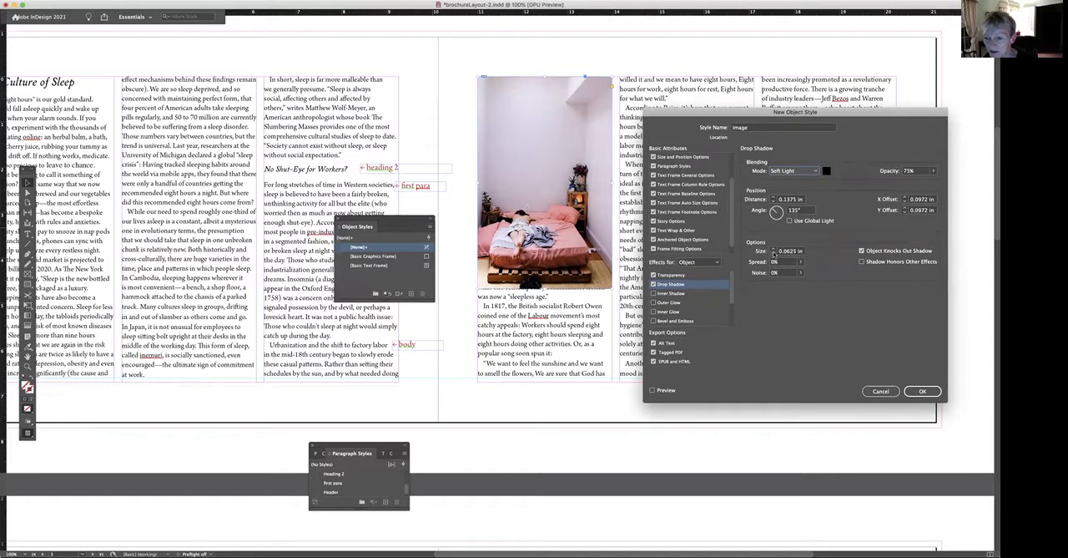
pyautogui.click(773, 253)
pyautogui.click(773, 249)
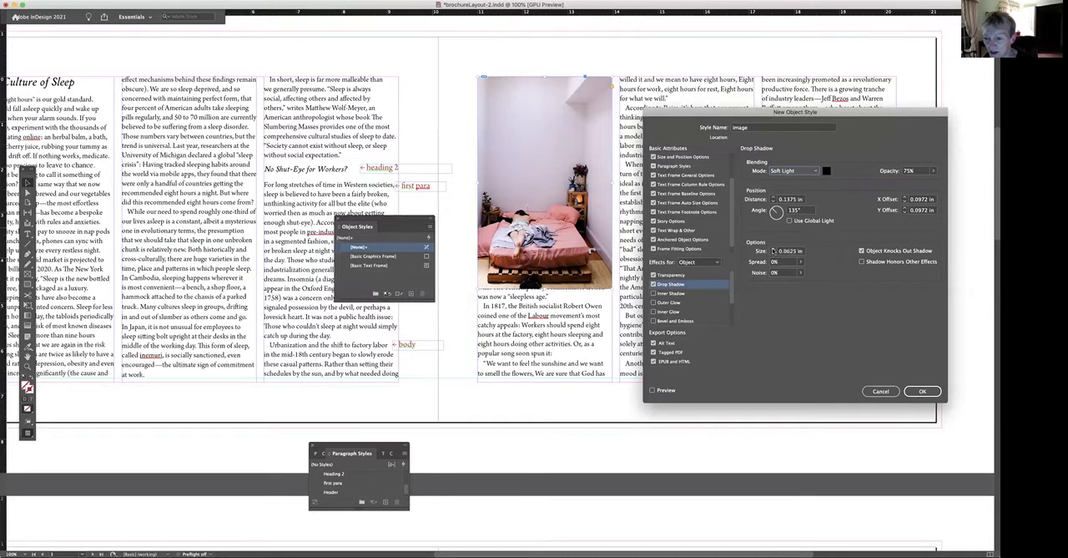
# Reduce the style's drop shadow opacity to 25%.
pyautogui.click(933, 171)
pyautogui.moveTo(920, 181); pyautogui.dragTo(910, 182)
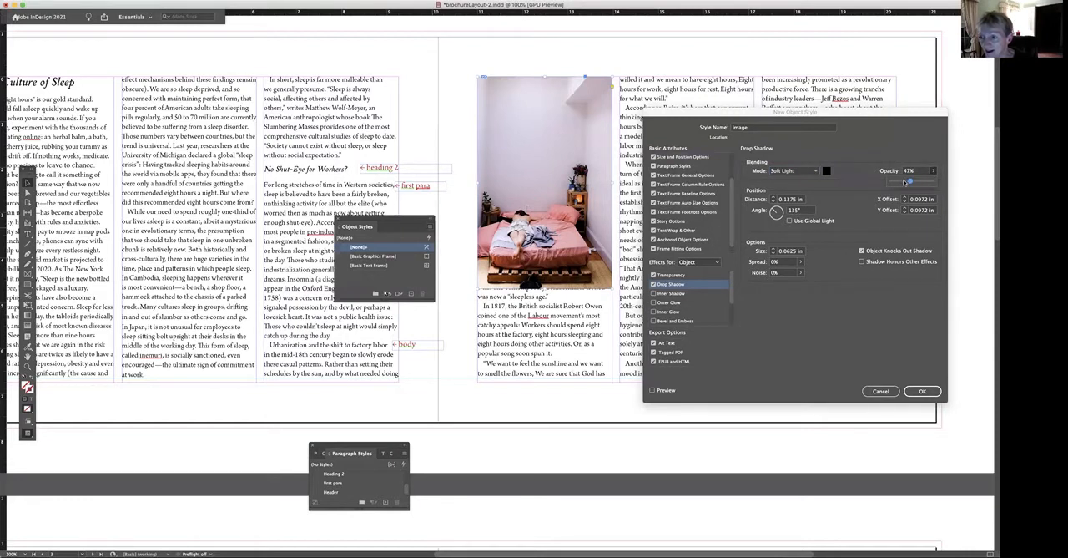
pyautogui.moveTo(903, 181); pyautogui.dragTo(900, 181)
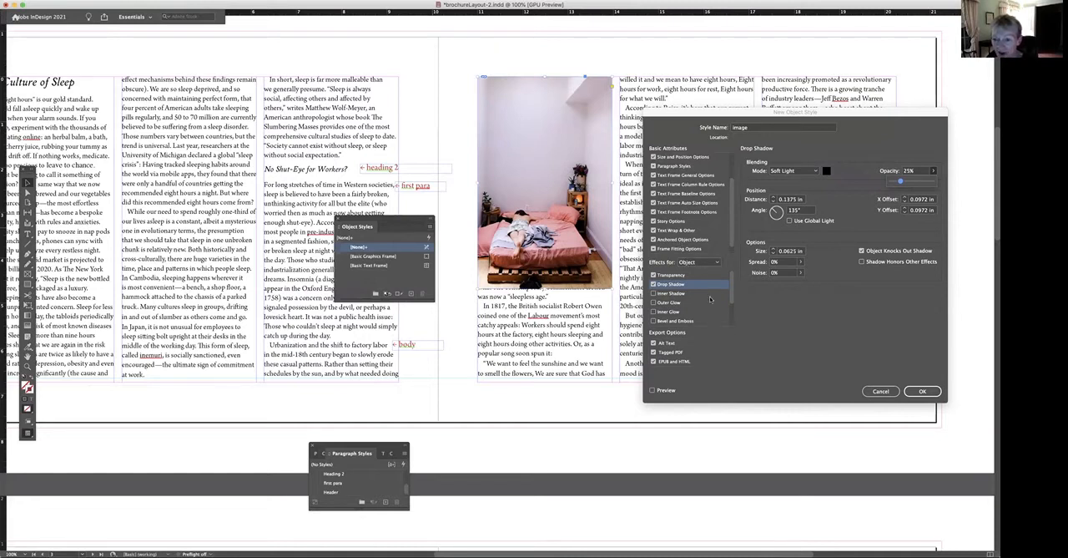
# Save the image object style and apply it to the selected bed image.
pyautogui.click(923, 393)
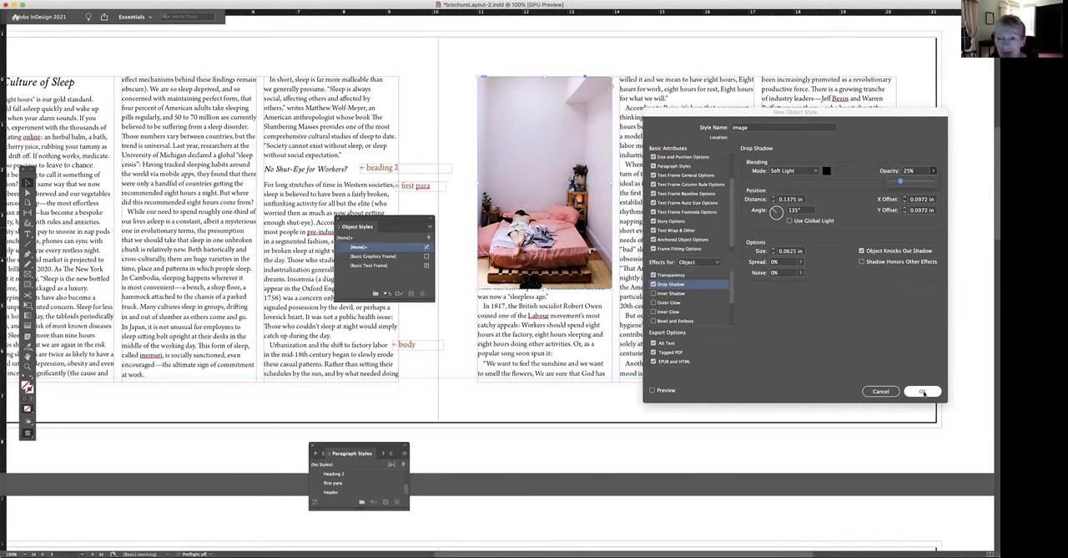
pyautogui.click(923, 393)
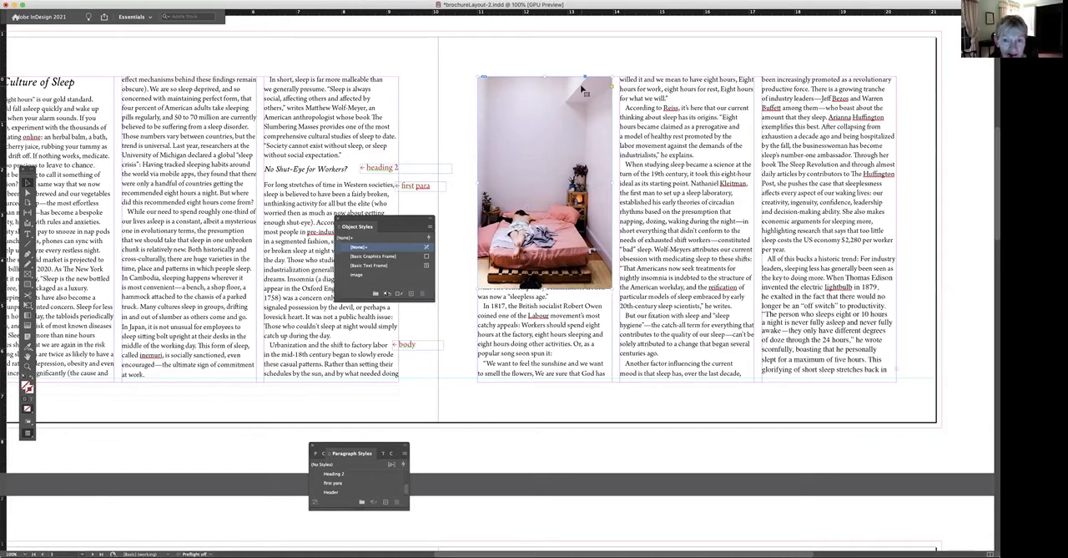
pyautogui.click(365, 275)
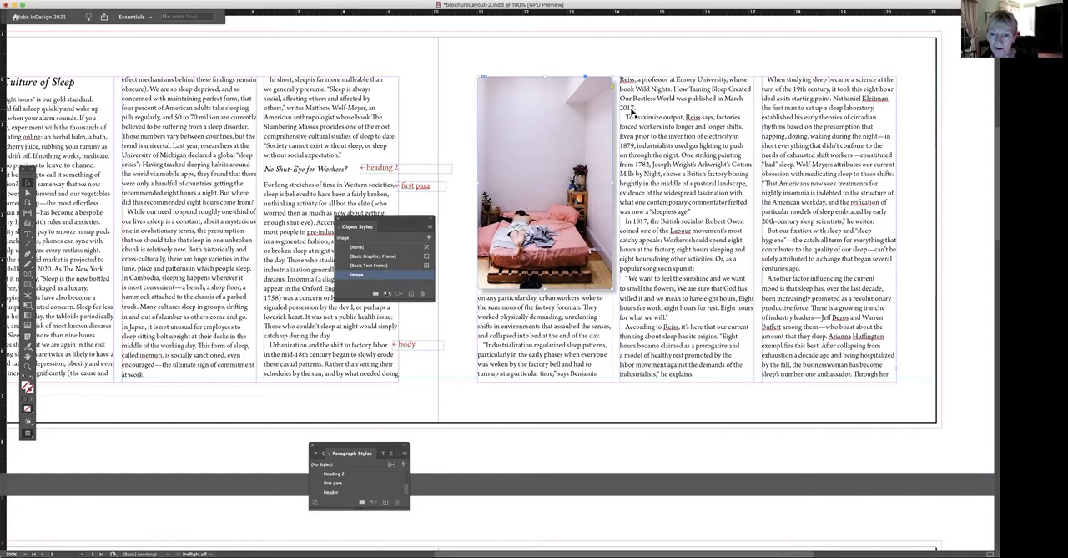
# Select the text from "book Wild Nights" to "2017." beside the bed image and display its character settings.
pyautogui.click(28, 234)
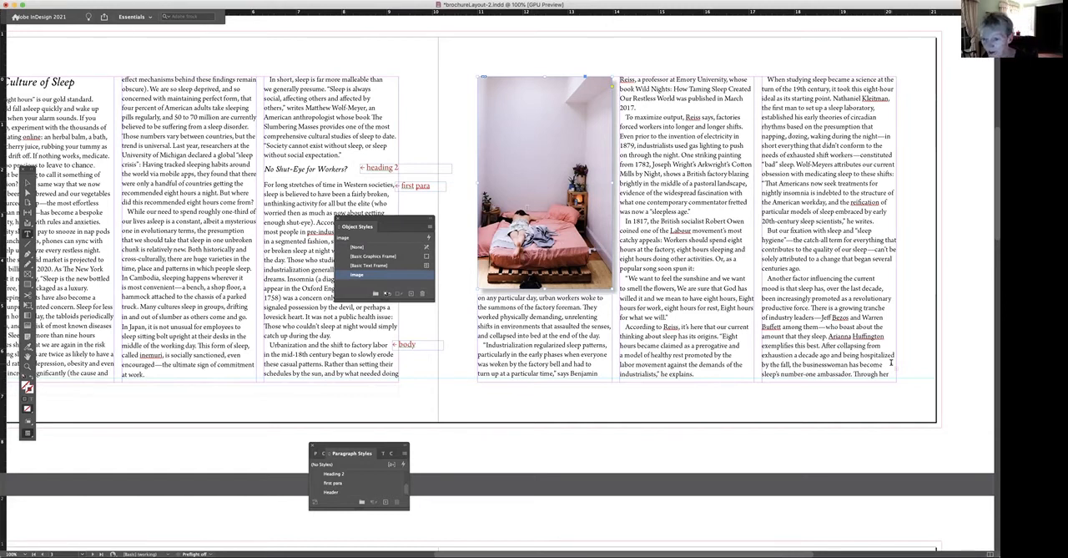
pyautogui.moveTo(620, 86); pyautogui.dragTo(638, 108)
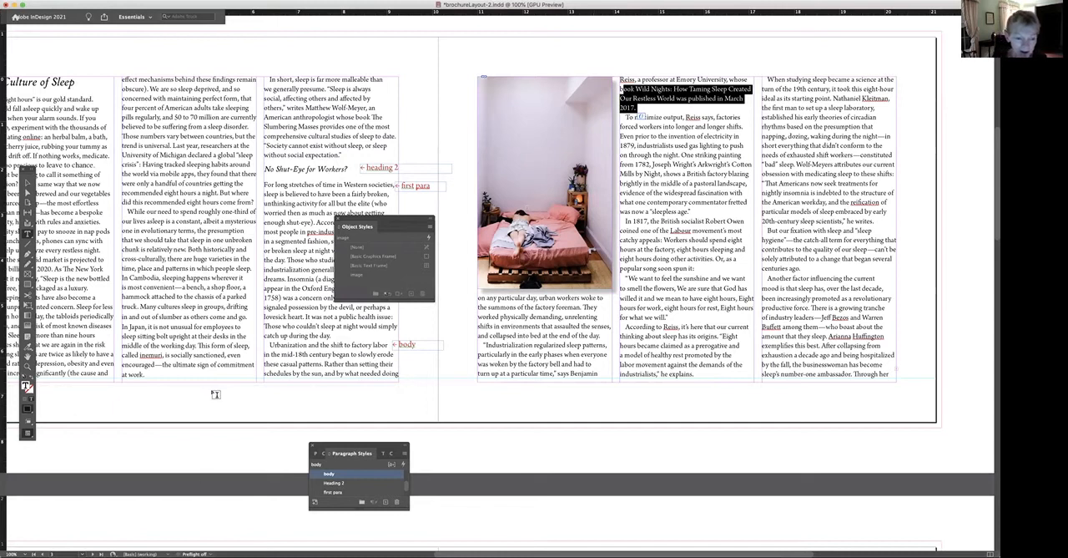
pyautogui.moveTo(335, 447); pyautogui.dragTo(341, 344)
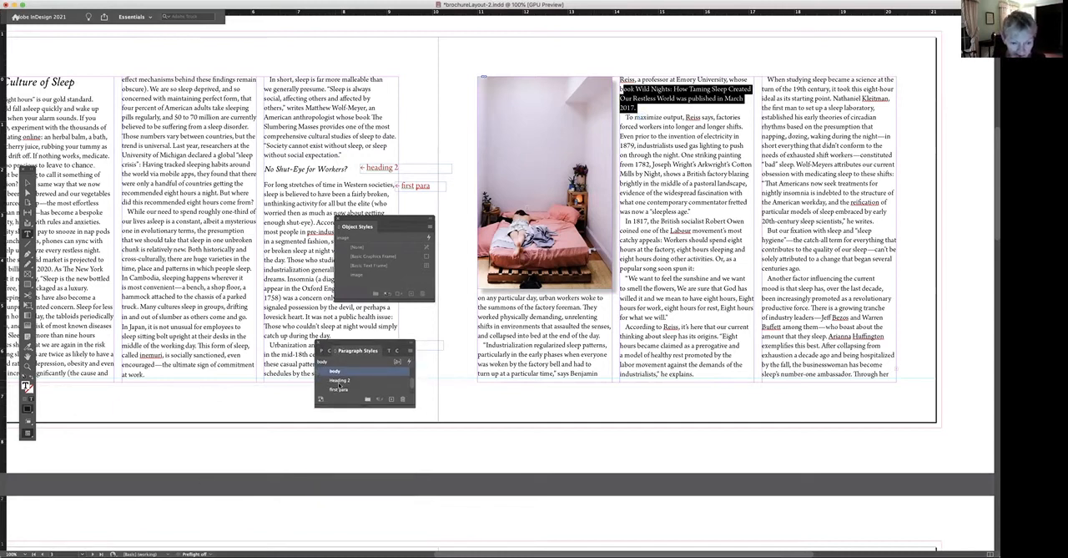
pyautogui.click(328, 350)
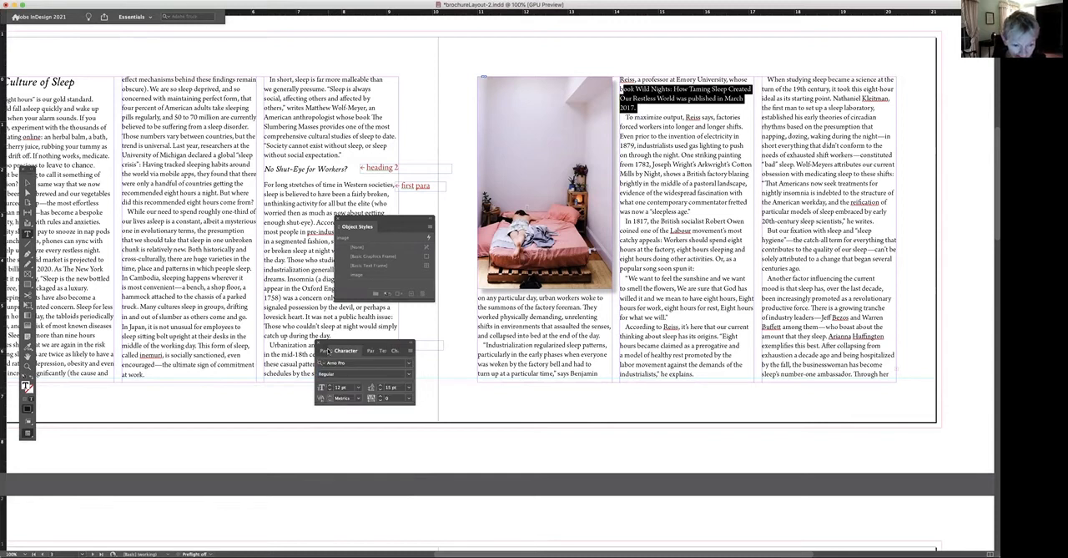
pyautogui.moveTo(381, 350)
pyautogui.mouseDown()
pyautogui.moveTo(351, 313)
pyautogui.moveTo(366, 351)
pyautogui.mouseUp()
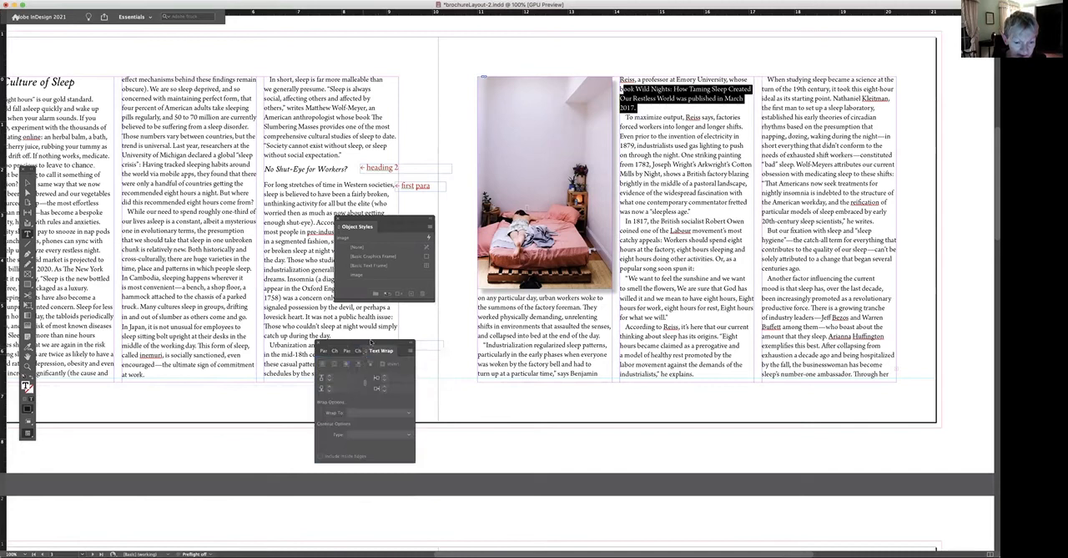
pyautogui.click(357, 351)
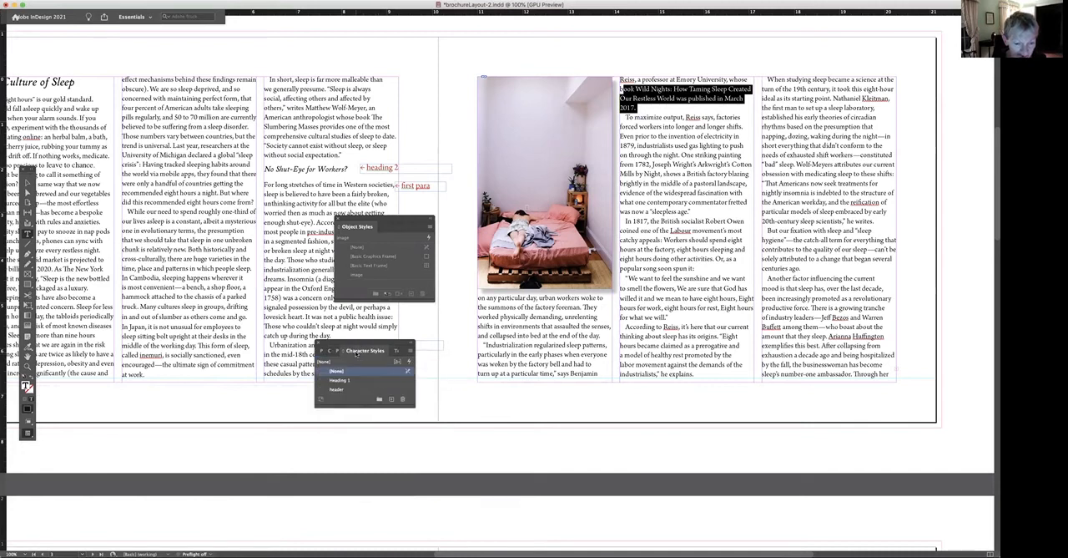
pyautogui.click(330, 350)
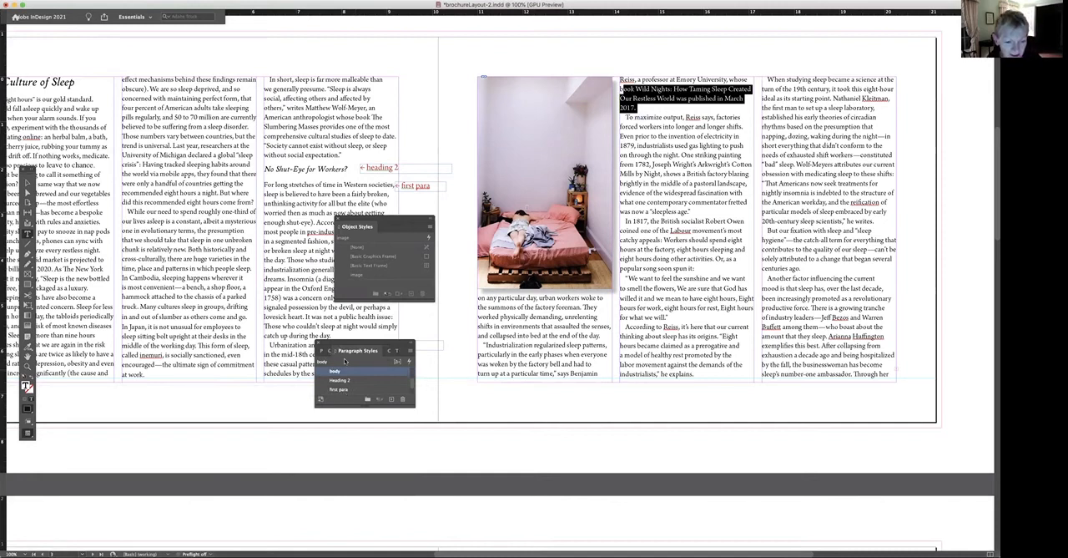
pyautogui.click(328, 350)
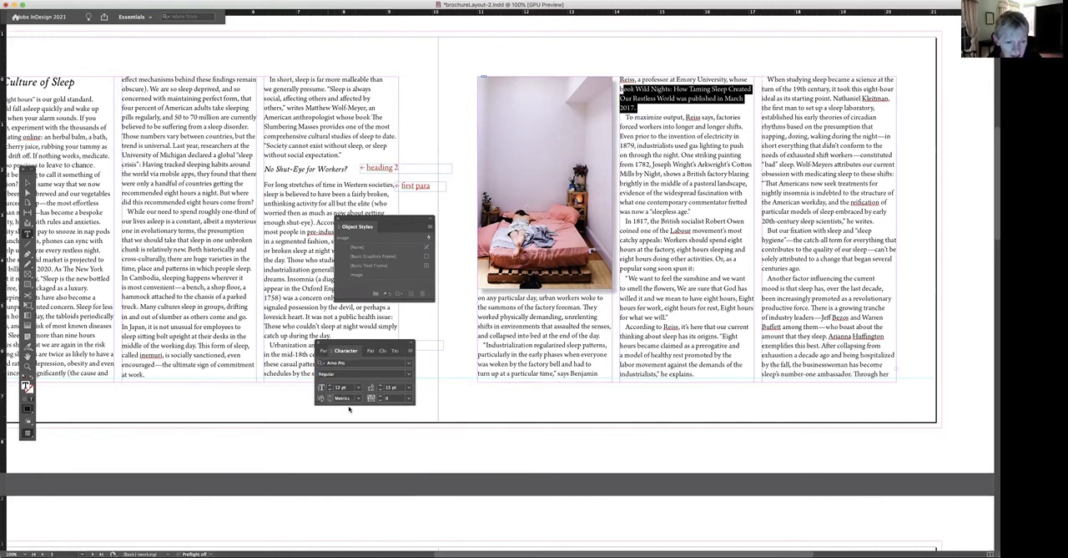
# Try a tracking of -10 on the selected text and set it to 25 instead, clearing the selection.
pyautogui.click(409, 399)
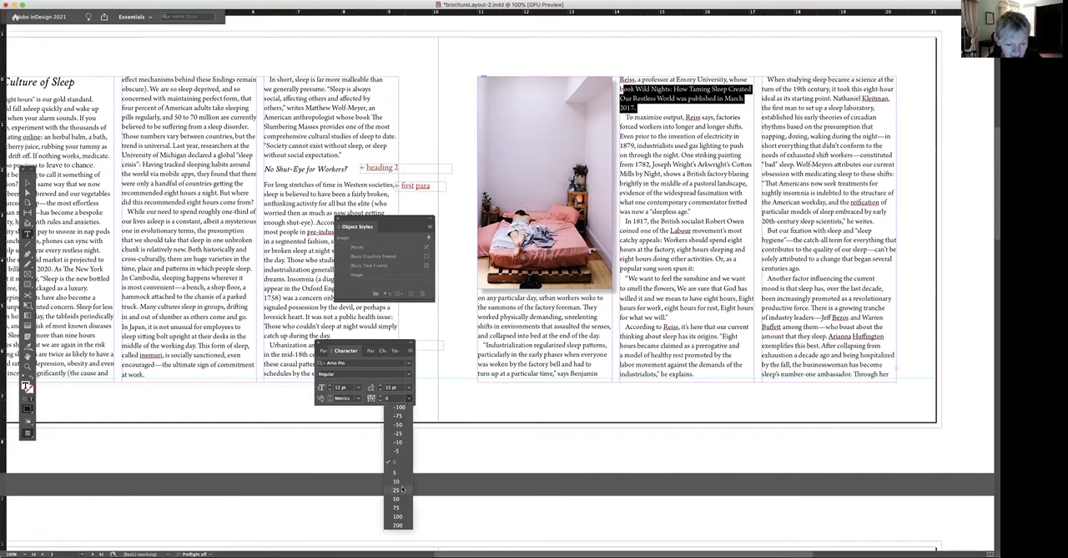
pyautogui.click(404, 443)
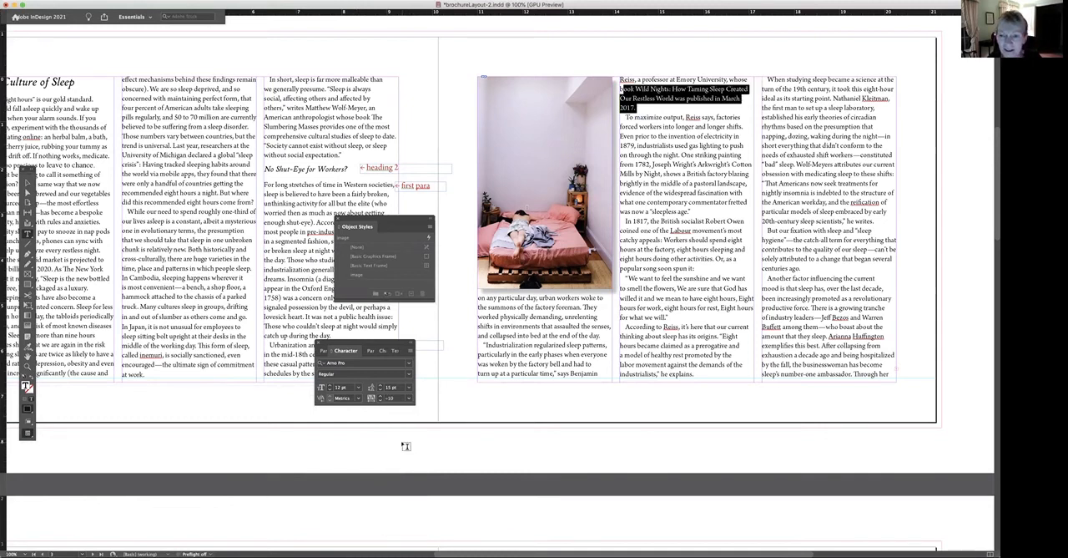
pyautogui.click(409, 398)
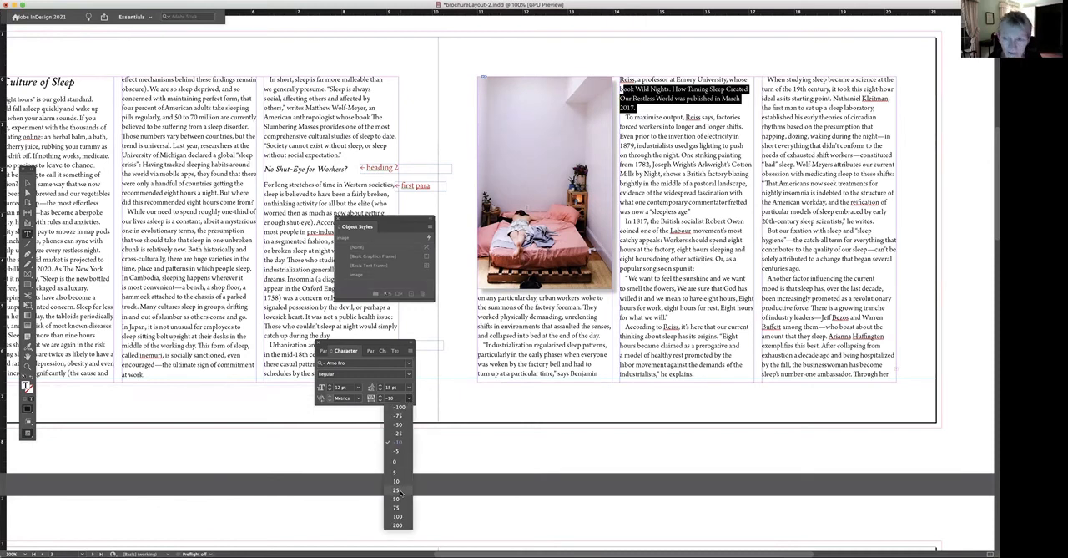
pyautogui.click(399, 490)
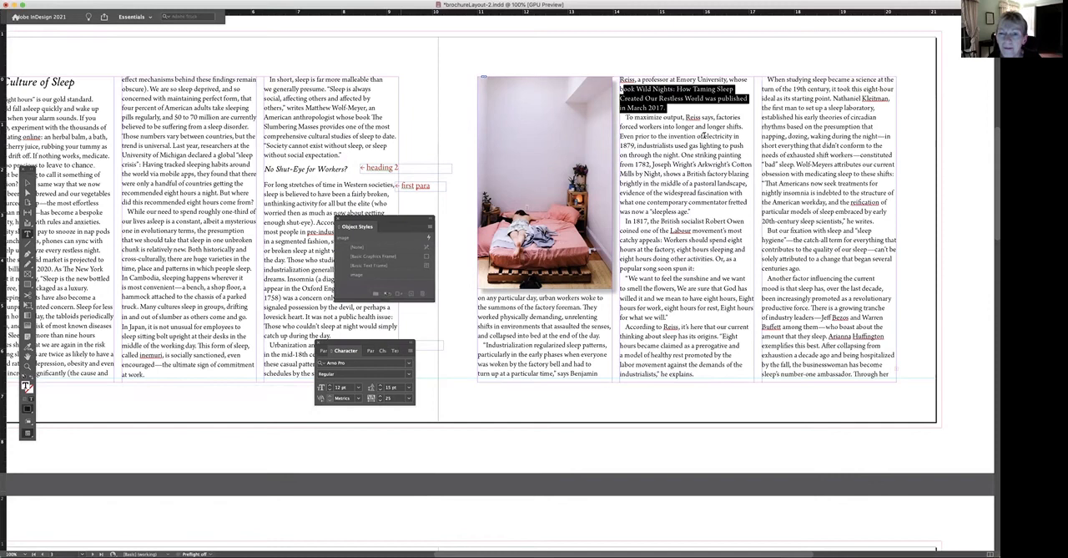
pyautogui.click(715, 88)
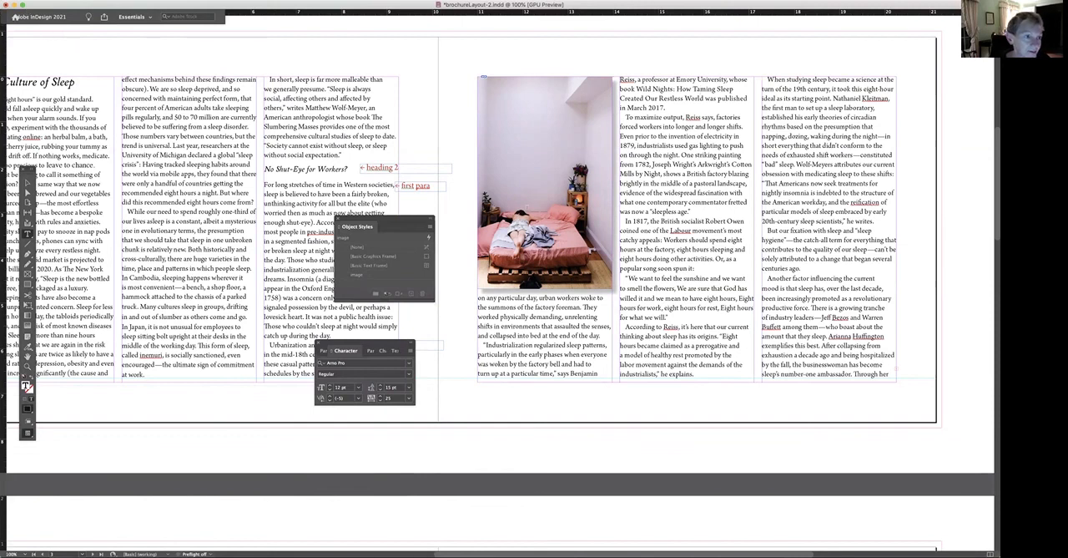
# Display the file commands.
pyautogui.click(60, 1)
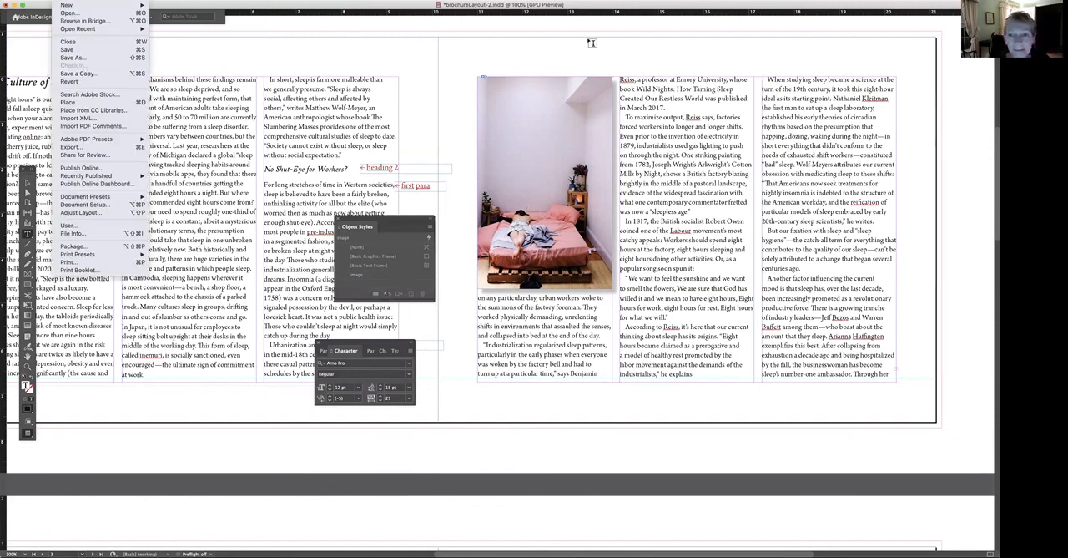